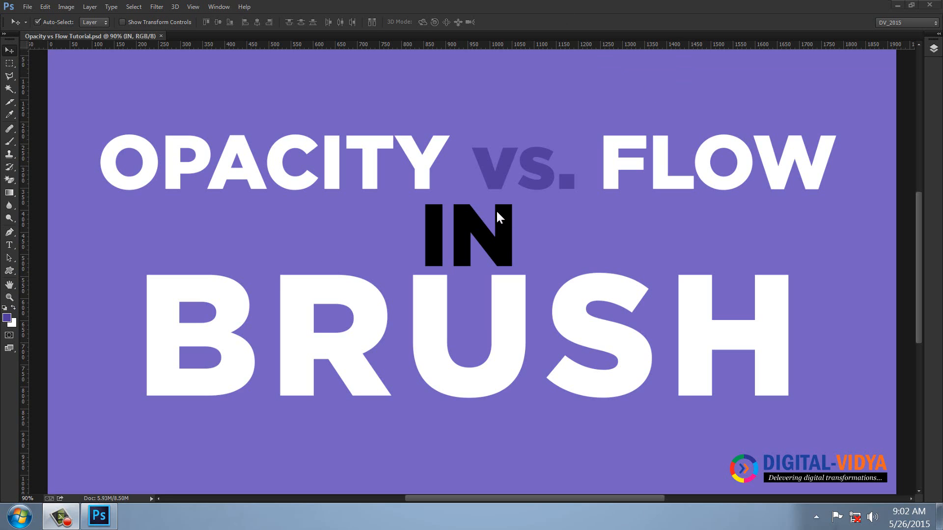
Close the open tutorial document and create a white 1920 x 1080 pixel Dell Monitor preset document named Opacity vs Flow
{"action": "left_click", "coordinate": [161, 36]}
{"action": "key", "text": "ctrl+n"}
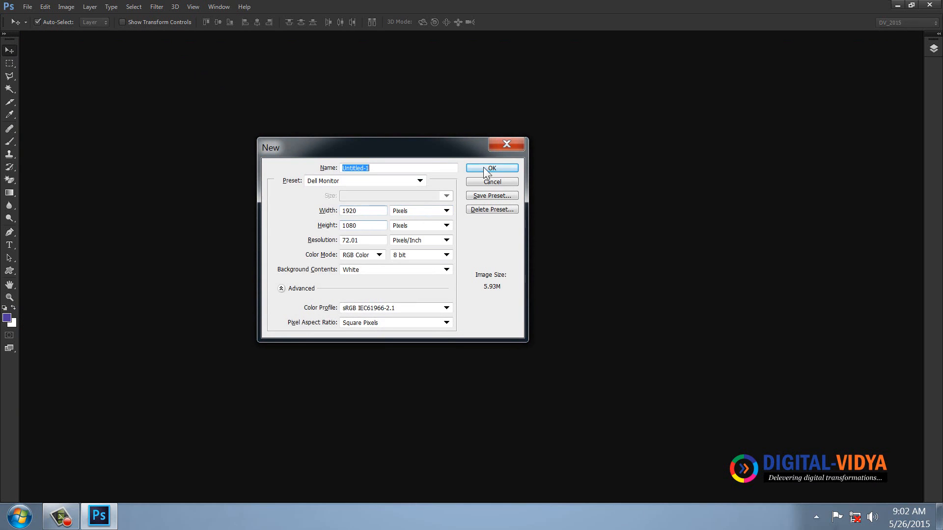
{"action": "type", "text": "Fil"}
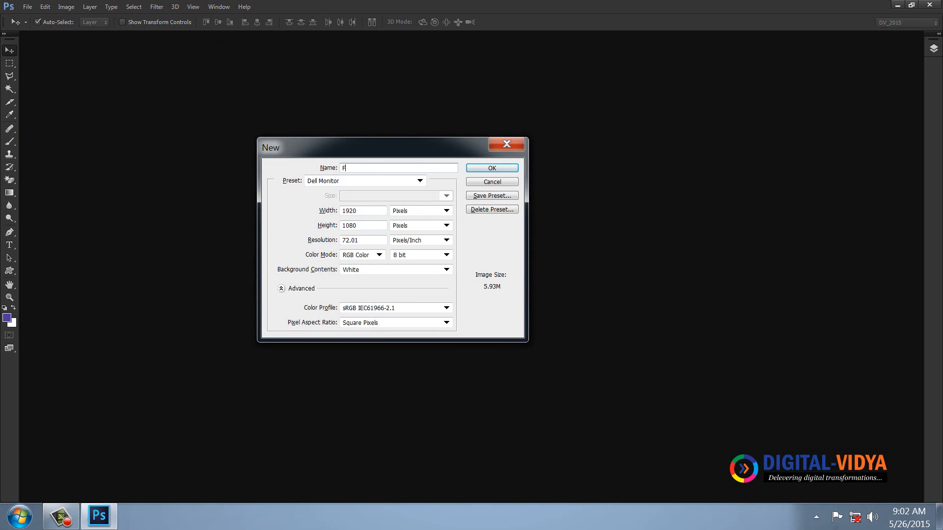
{"action": "key", "text": "BackSpace"}
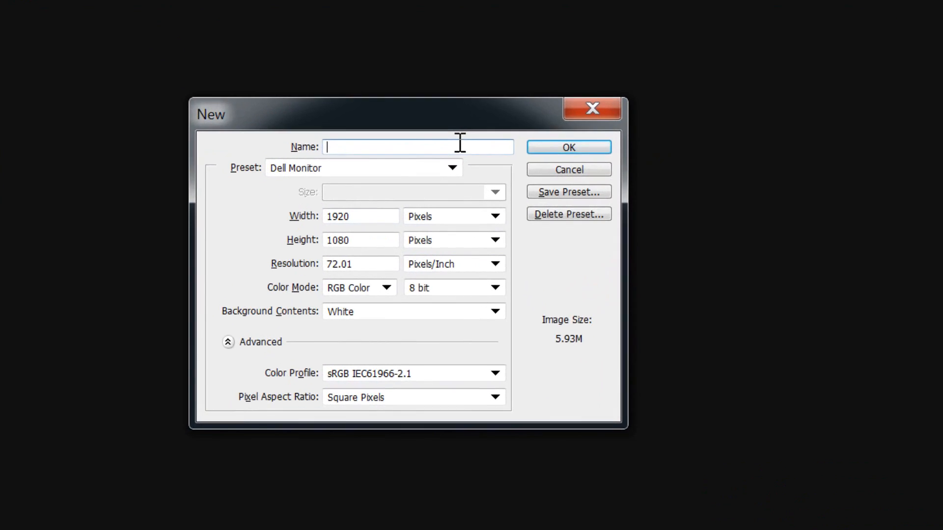
{"action": "type", "text": "Opaci"}
{"action": "type", "text": "ty "}
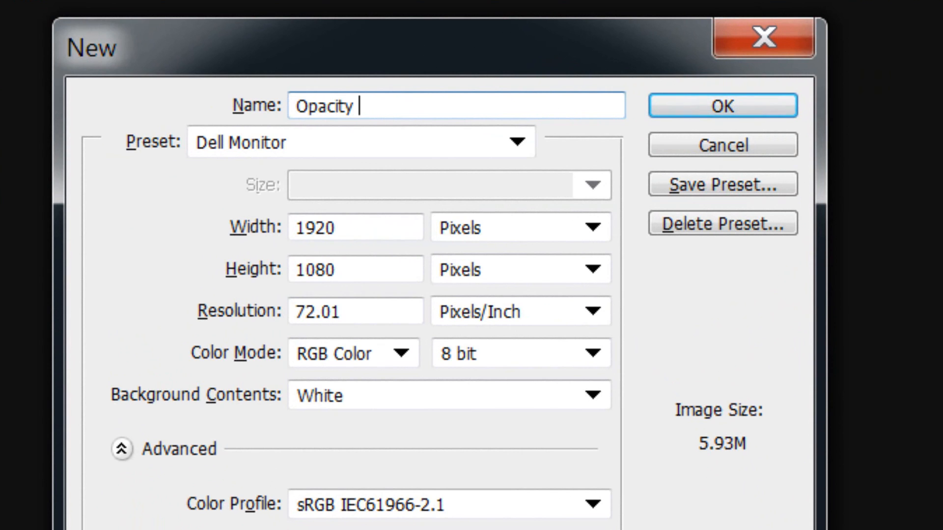
{"action": "type", "text": "vs Flow"}
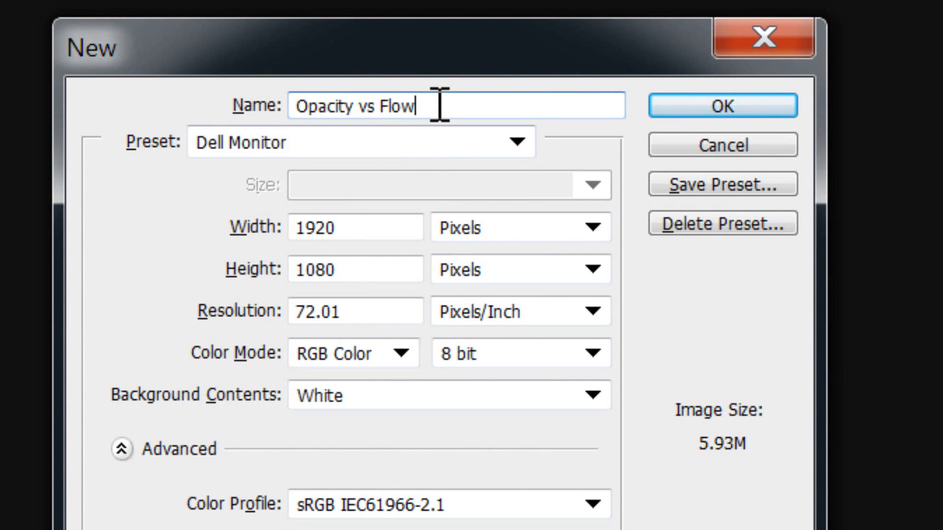
{"action": "left_click_drag", "start_coordinate": [440, 104], "coordinate": [210, 95]}
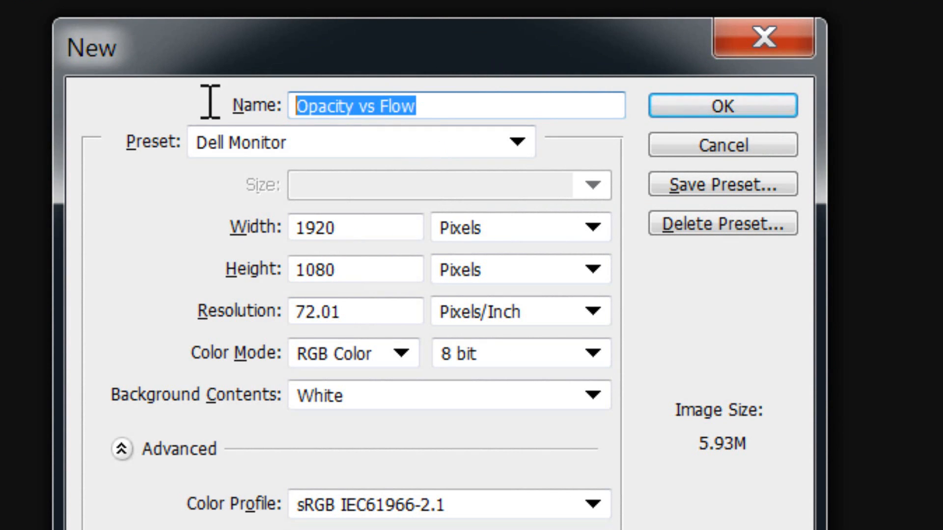
{"action": "left_click", "coordinate": [707, 103]}
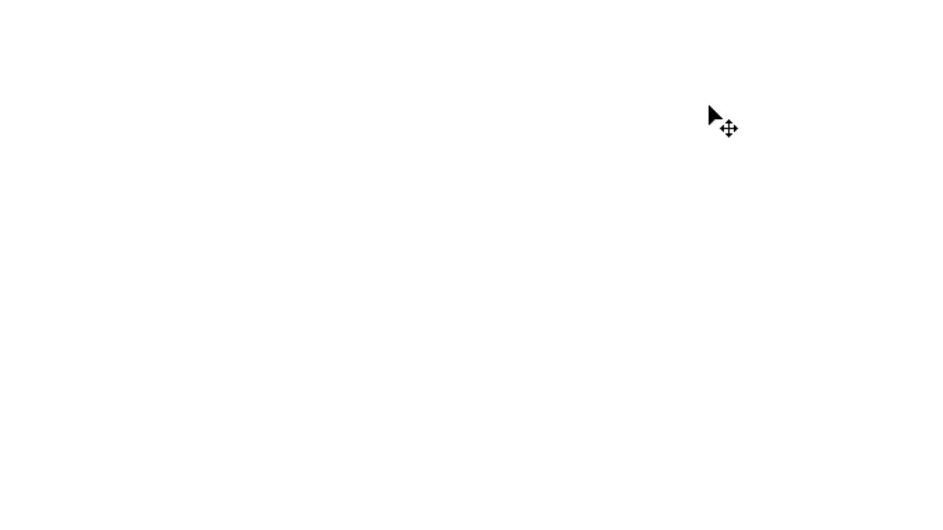
Open 183323_Related-Wallpaper-Cute-Kids_2550x1694.jpg and the-national-gallery-after-the-rain.jpg together from the NGC folder on the Personal (E:) drive
{"action": "left_click", "coordinate": [27, 6]}
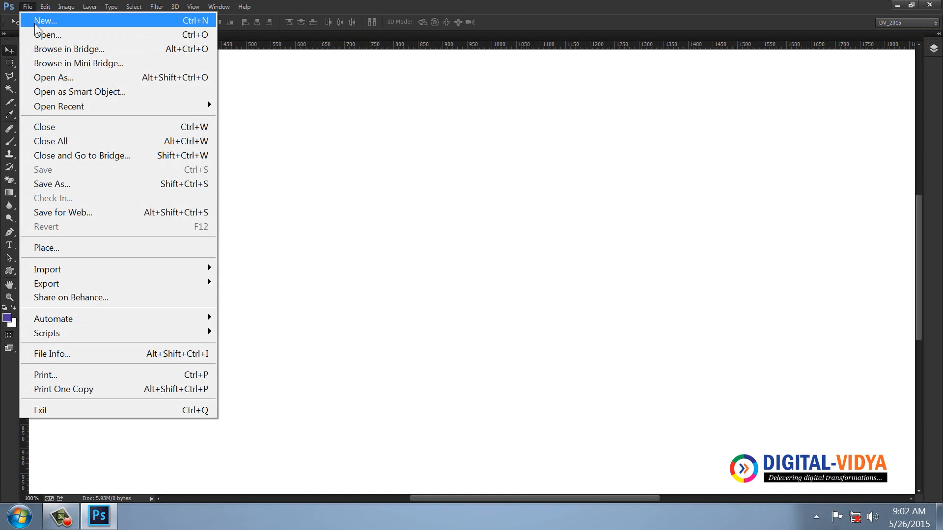
{"action": "left_click", "coordinate": [44, 33]}
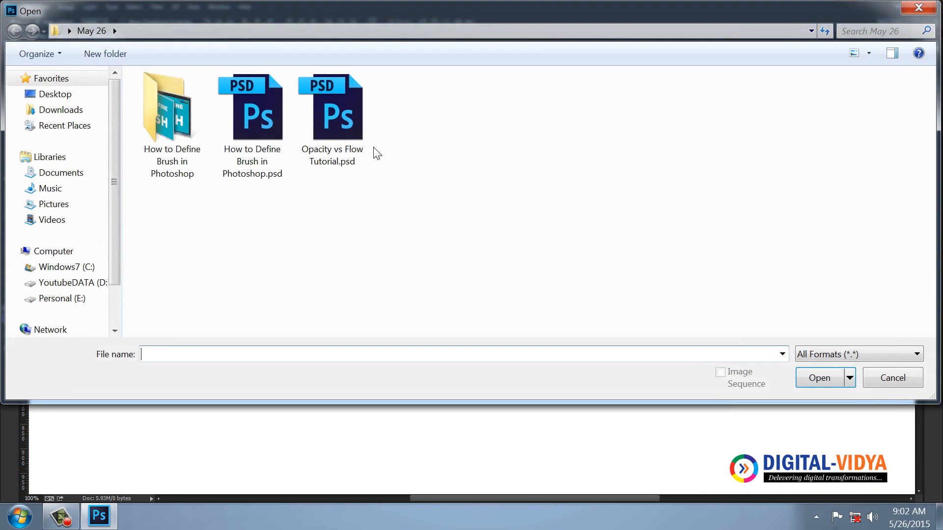
{"action": "left_click", "coordinate": [76, 300]}
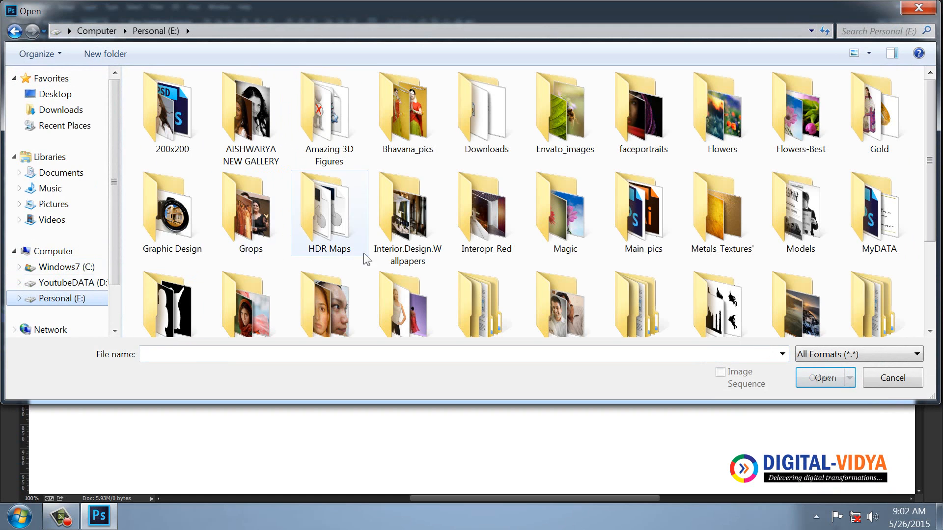
{"action": "left_click", "coordinate": [396, 234]}
{"action": "scroll", "coordinate": [396, 234], "scroll_direction": "down", "scroll_amount": 3}
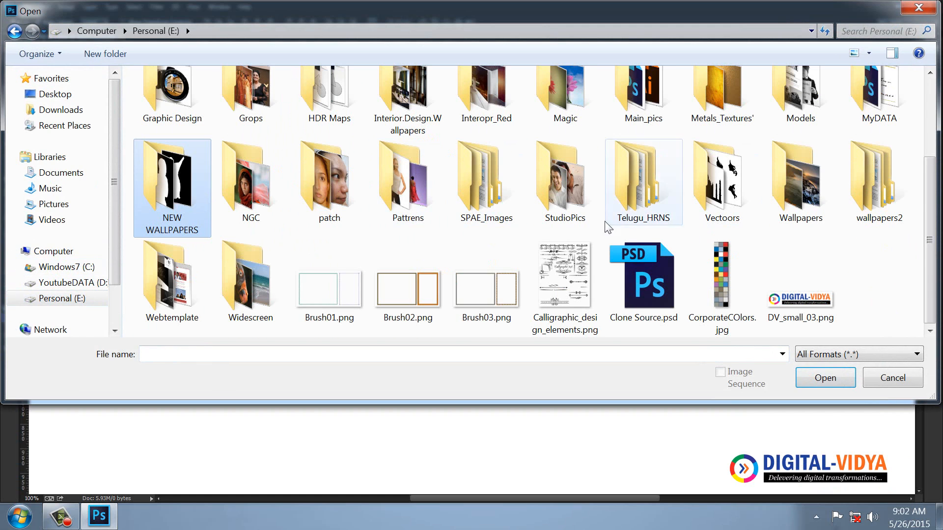
{"action": "double_click", "coordinate": [231, 198]}
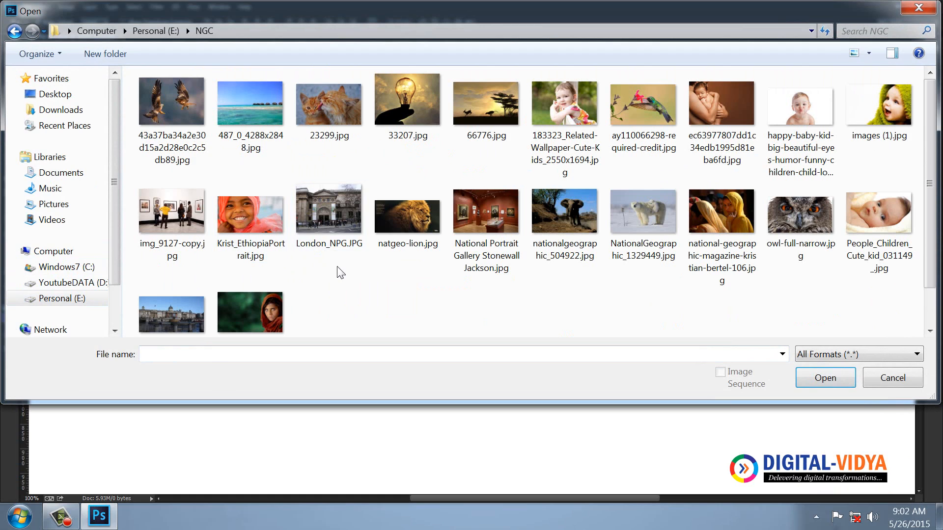
{"action": "left_click", "coordinate": [563, 116]}
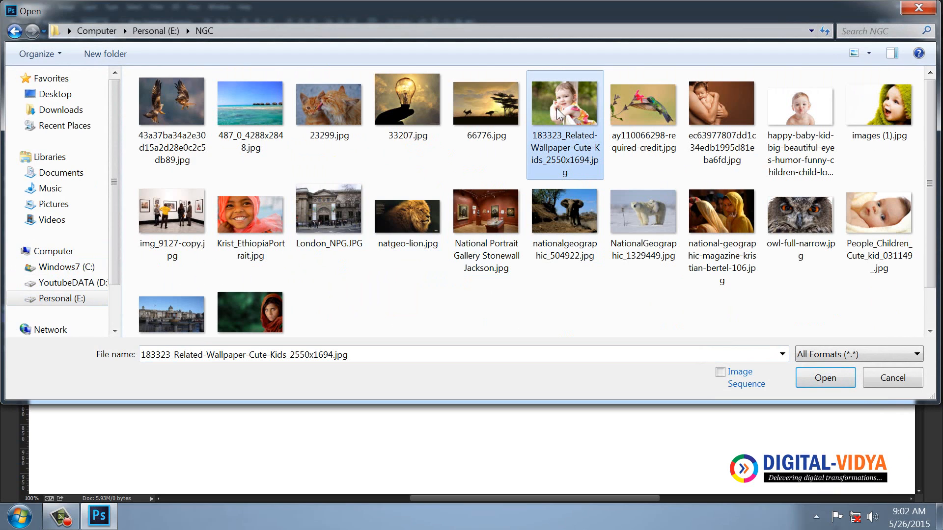
{"action": "left_click", "coordinate": [195, 314], "text": "ctrl"}
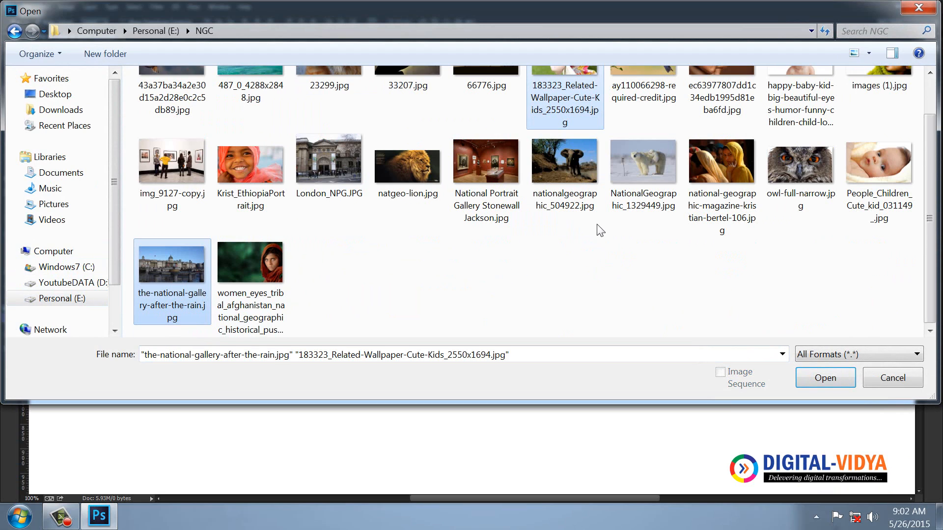
{"action": "key", "text": "Return"}
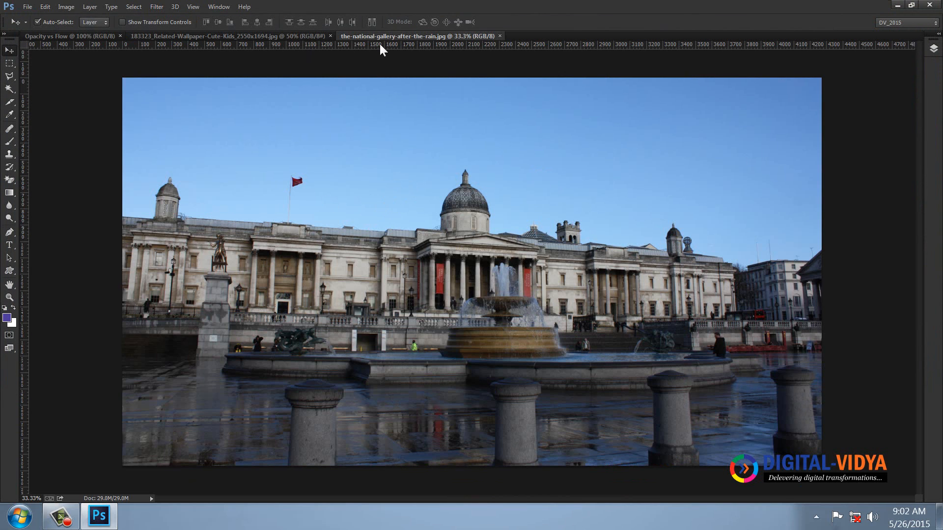
Copy and close the national gallery photo, and create a new 1920 x 1080 pixel document from the Dell Monitor preset
{"action": "key", "text": "ctrl+w"}
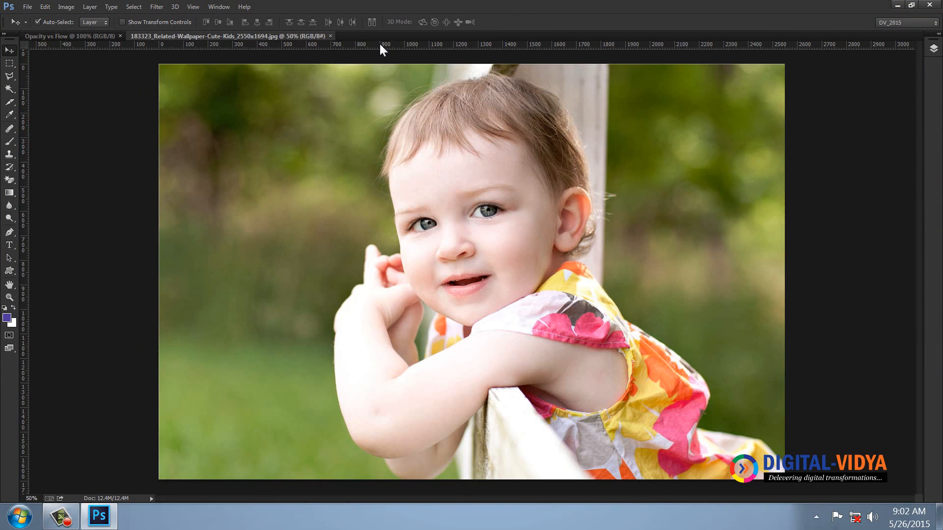
{"action": "key", "text": "ctrl+n"}
{"action": "left_click", "coordinate": [362, 181]}
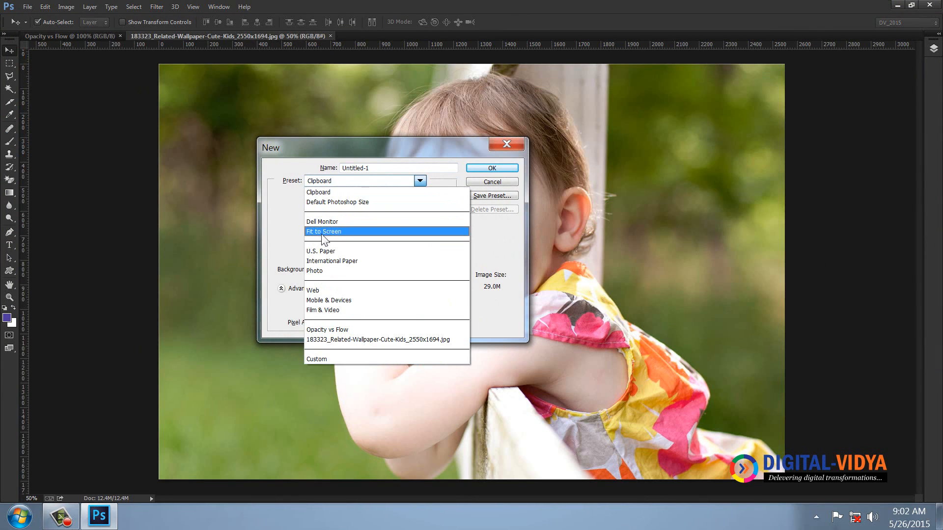
{"action": "left_click", "coordinate": [322, 222]}
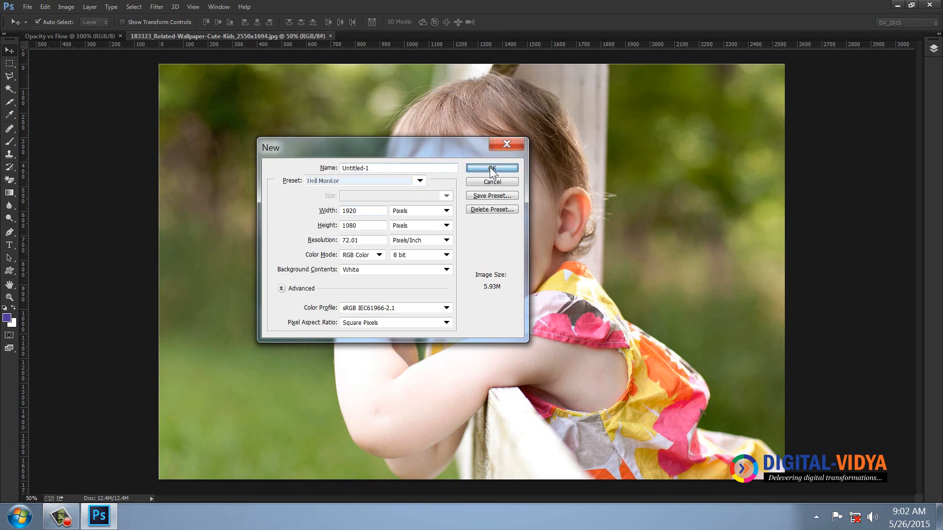
{"action": "left_click", "coordinate": [491, 168]}
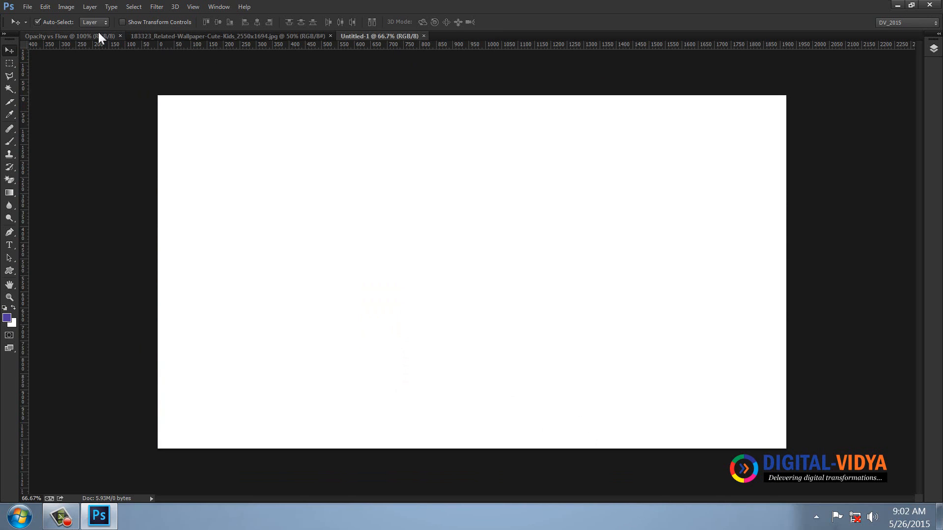
Check the image size settings of the Opacity vs Flow document without changing them
{"action": "left_click", "coordinate": [90, 36]}
{"action": "left_click", "coordinate": [64, 7]}
{"action": "left_click", "coordinate": [11, 68]}
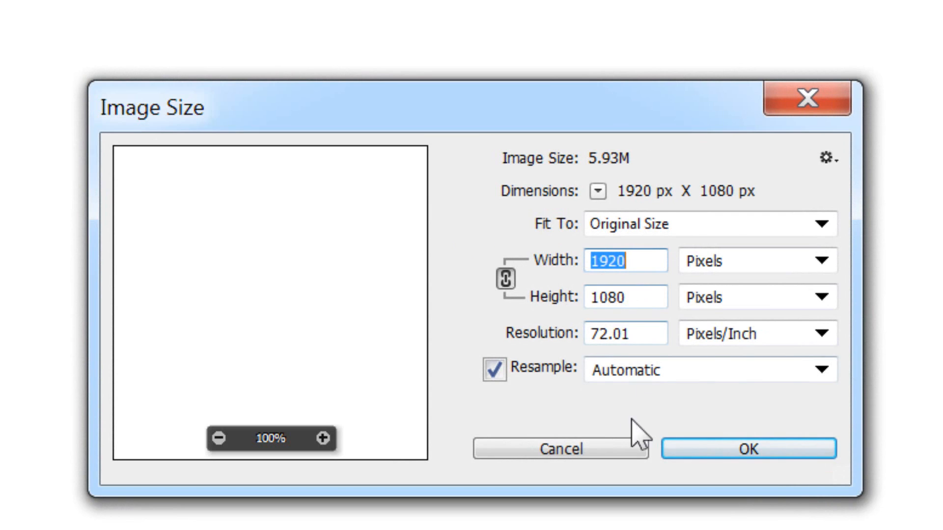
{"action": "left_click", "coordinate": [604, 449]}
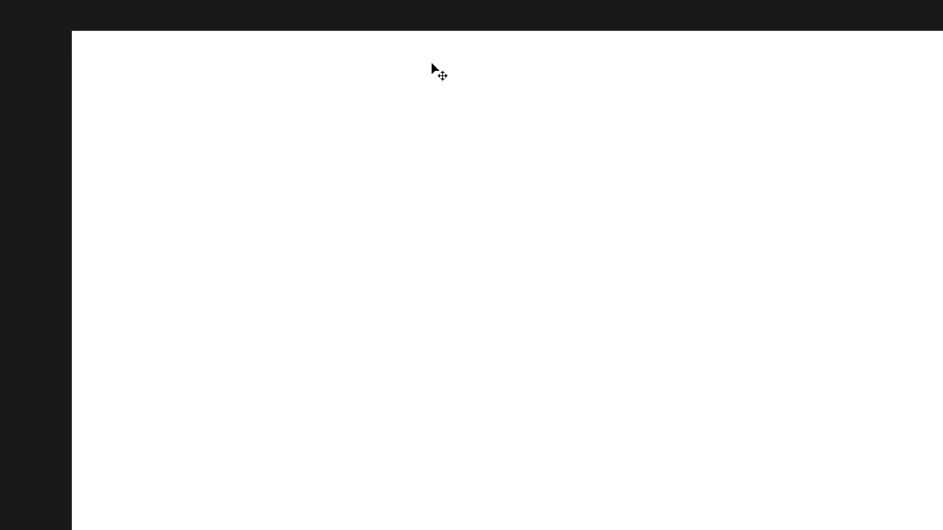
Paste the national gallery photo into the untitled document, scale it down and position it to fill the canvas
{"action": "key", "text": "ctrl+v"}
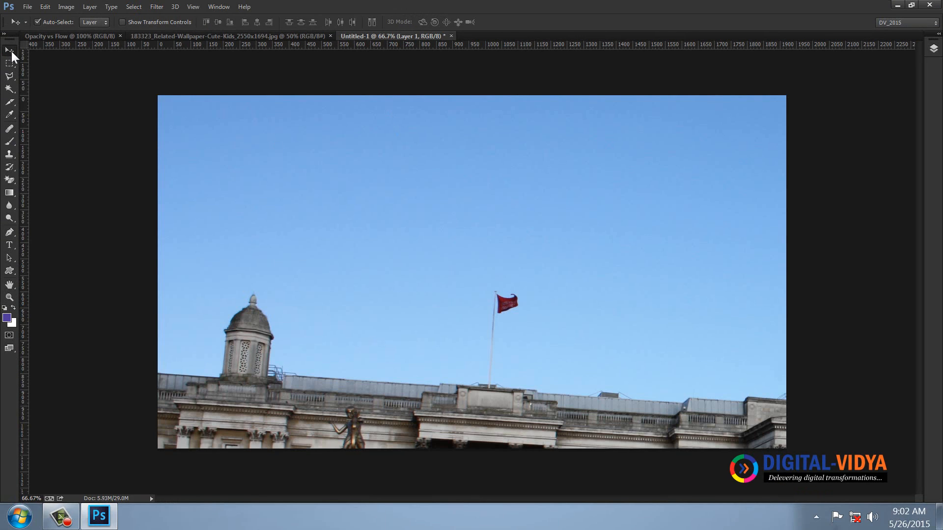
{"action": "key", "text": "ctrl+t"}
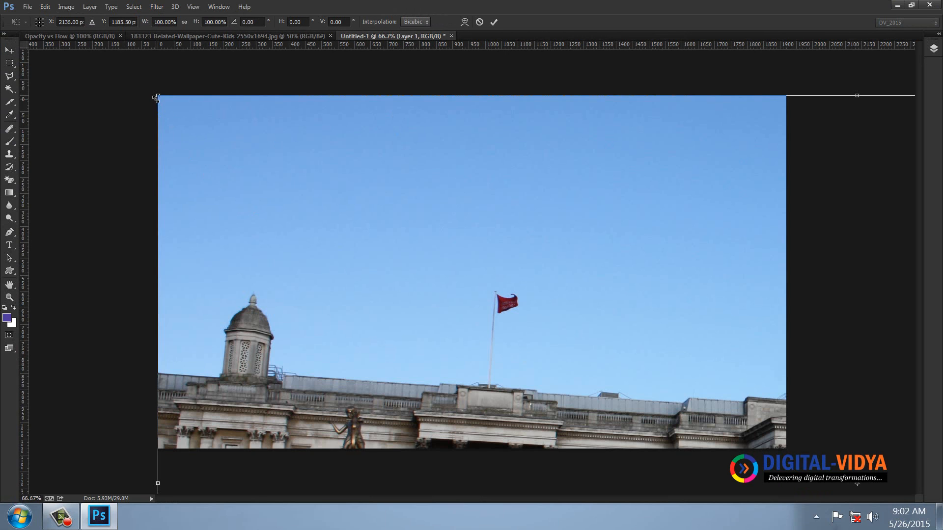
{"action": "left_click_drag", "start_coordinate": [156, 97], "coordinate": [446, 255]}
{"action": "left_click_drag", "start_coordinate": [579, 338], "coordinate": [330, 142]}
{"action": "key", "text": "Return"}
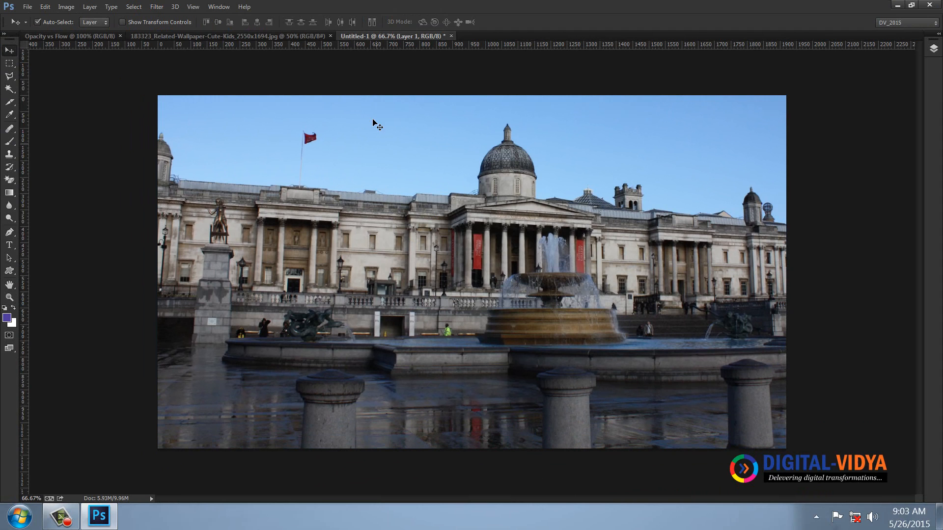
Copy and close the child photo, and paste it as a new layer over the national gallery photo
{"action": "left_click", "coordinate": [269, 35]}
{"action": "key", "text": "ctrl+w"}
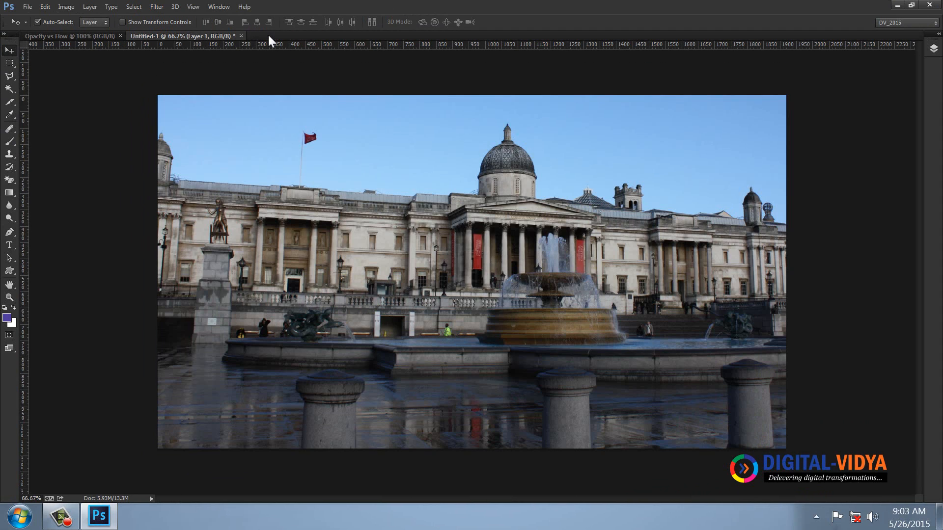
{"action": "key", "text": "ctrl+v"}
Scale the child photo layer to about 77% and position it so it covers the whole canvas
{"action": "key", "text": "ctrl+t"}
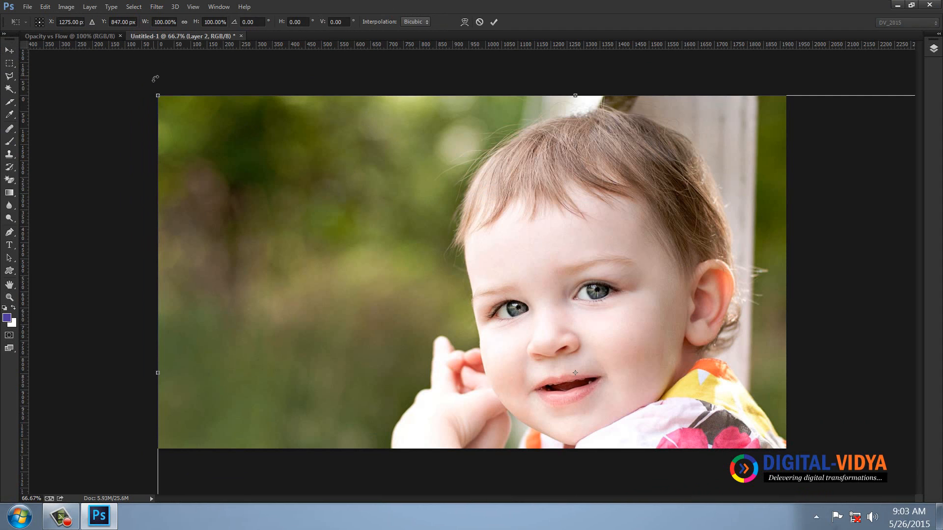
{"action": "left_click_drag", "start_coordinate": [159, 95], "coordinate": [341, 217]}
{"action": "left_click_drag", "start_coordinate": [518, 300], "coordinate": [335, 178]}
{"action": "left_click_drag", "start_coordinate": [628, 408], "coordinate": [821, 495]}
{"action": "left_click_drag", "start_coordinate": [733, 398], "coordinate": [729, 372]}
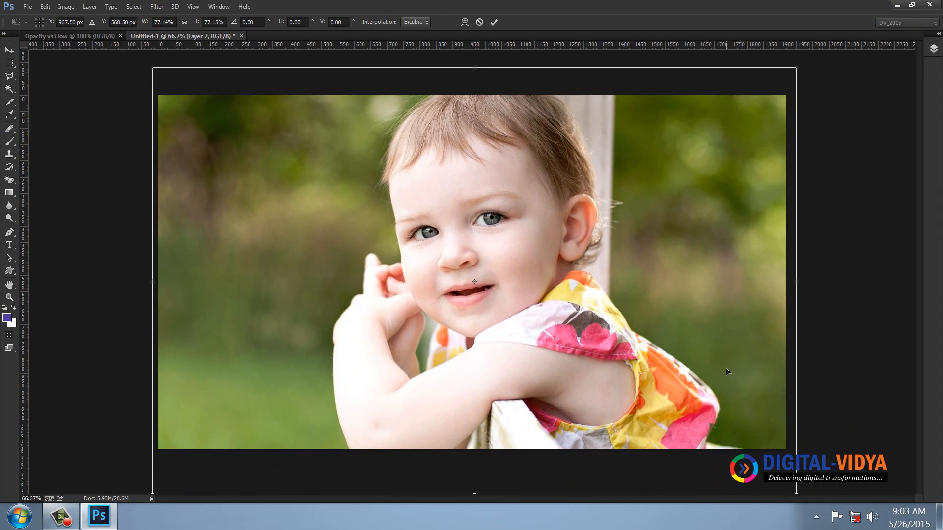
{"action": "key", "text": "Return"}
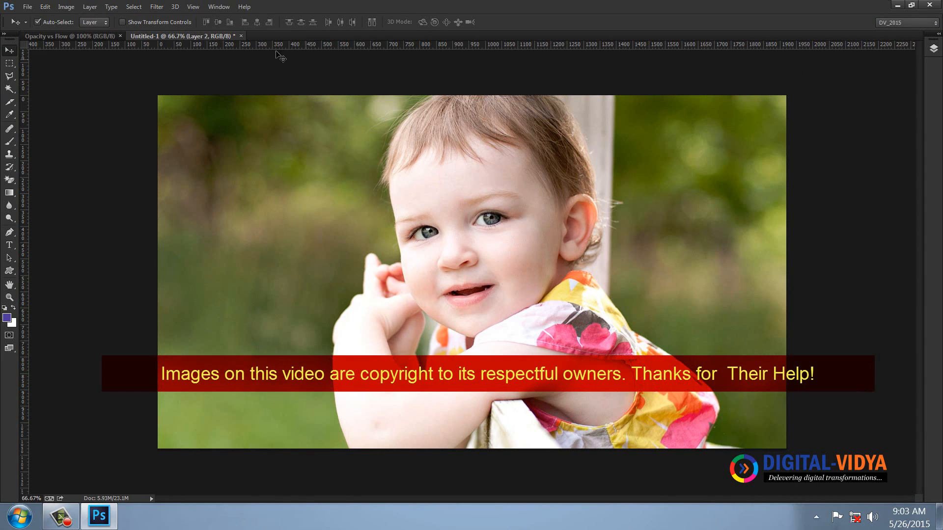
Crop the document to a selection of the entire canvas to trim overhanging layer content, and clear the selection
{"action": "key", "text": "ctrl+a"}
{"action": "left_click", "coordinate": [66, 6]}
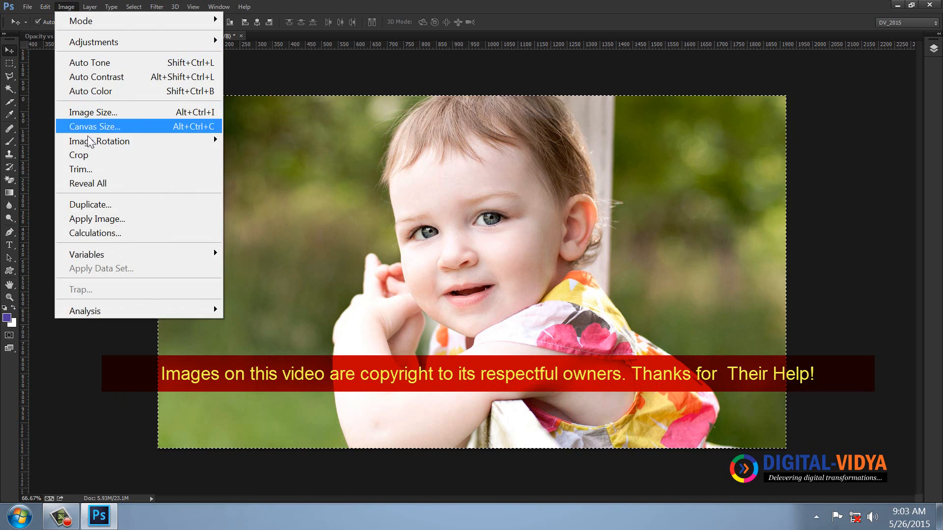
{"action": "left_click", "coordinate": [82, 154]}
{"action": "key", "text": "ctrl+d"}
{"action": "mouse_move", "coordinate": [311, 158]}
{"action": "left_mouse_down"}
{"action": "mouse_move", "coordinate": [408, 267]}
{"action": "mouse_move", "coordinate": [302, 154]}
{"action": "left_mouse_up"}
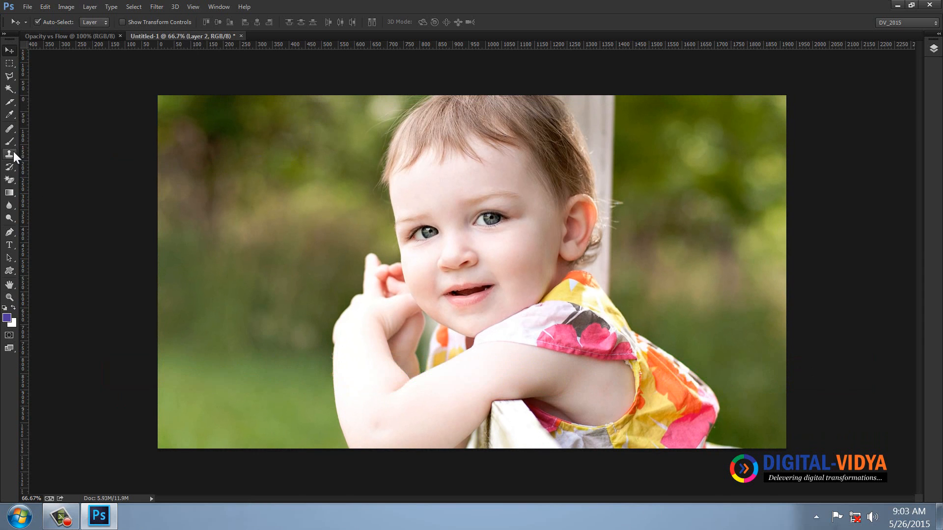
Examine the option settings of the Spot Healing Brush, Clone Stamp and Brush tools one after another
{"action": "left_click", "coordinate": [10, 129]}
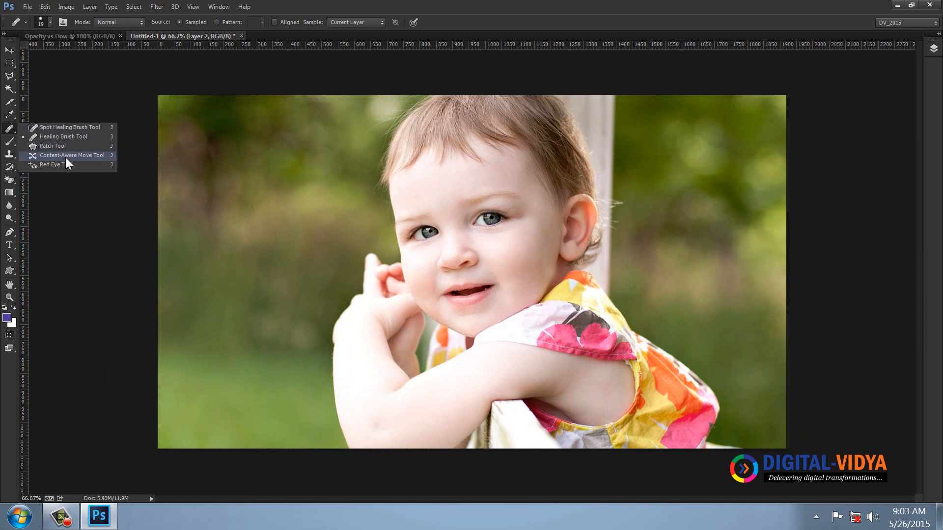
{"action": "left_click", "coordinate": [61, 131]}
{"action": "left_click", "coordinate": [9, 154]}
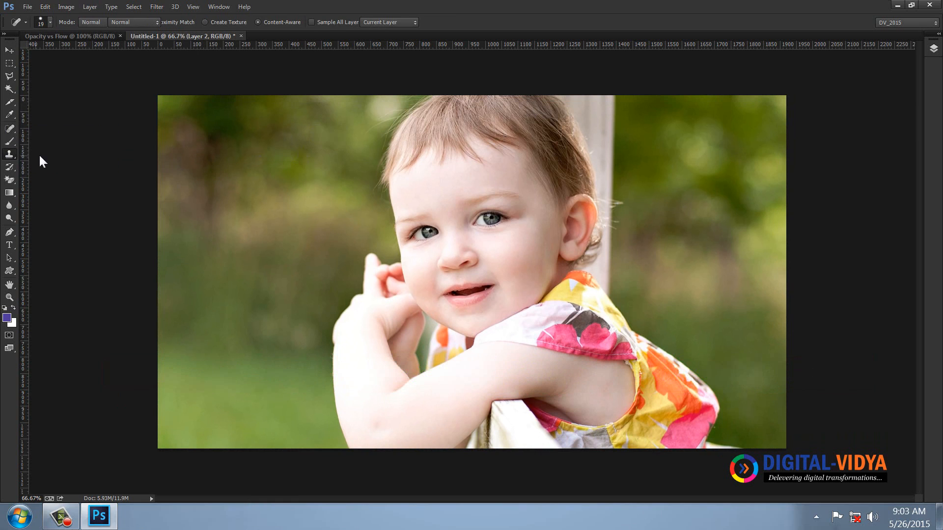
{"action": "left_click", "coordinate": [15, 141]}
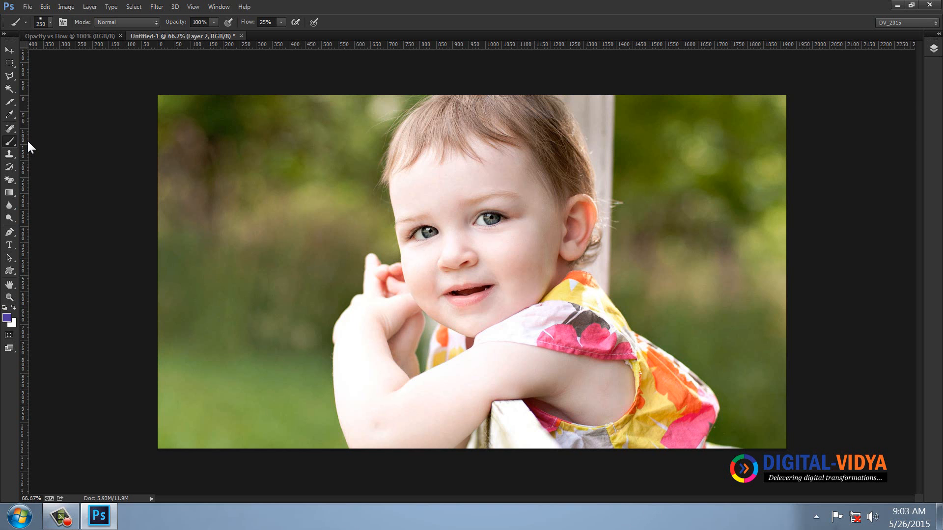
Set the Clone Stamp tool's opacity to 100%
{"action": "left_click", "coordinate": [9, 154]}
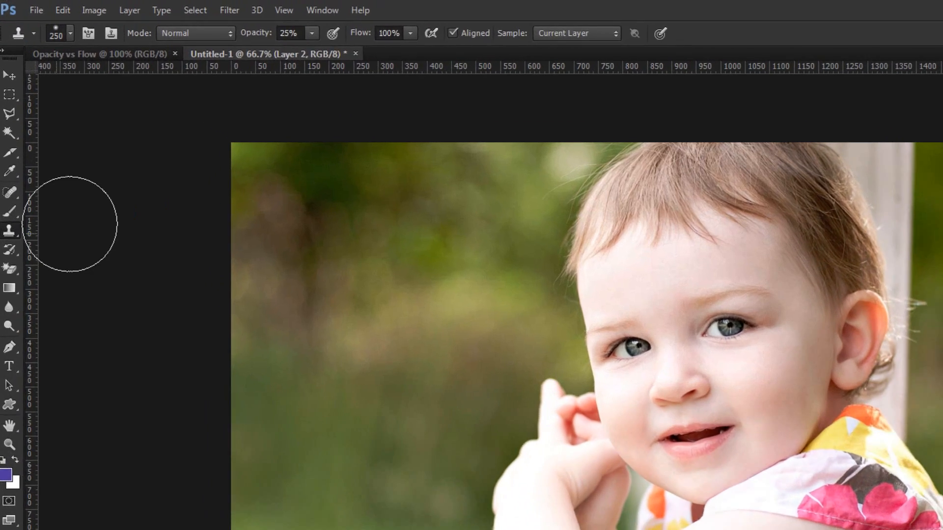
{"action": "left_click", "coordinate": [297, 33]}
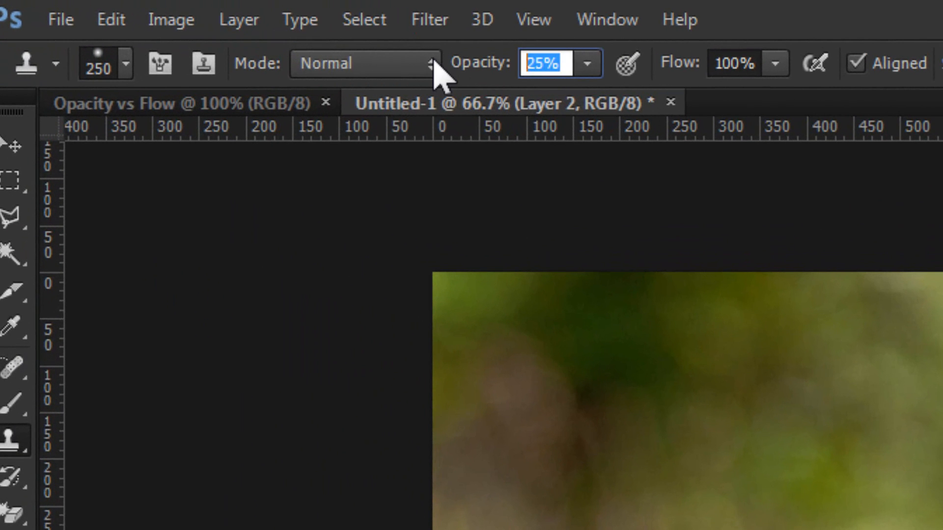
{"action": "type", "text": "100"}
{"action": "key", "text": "Return"}
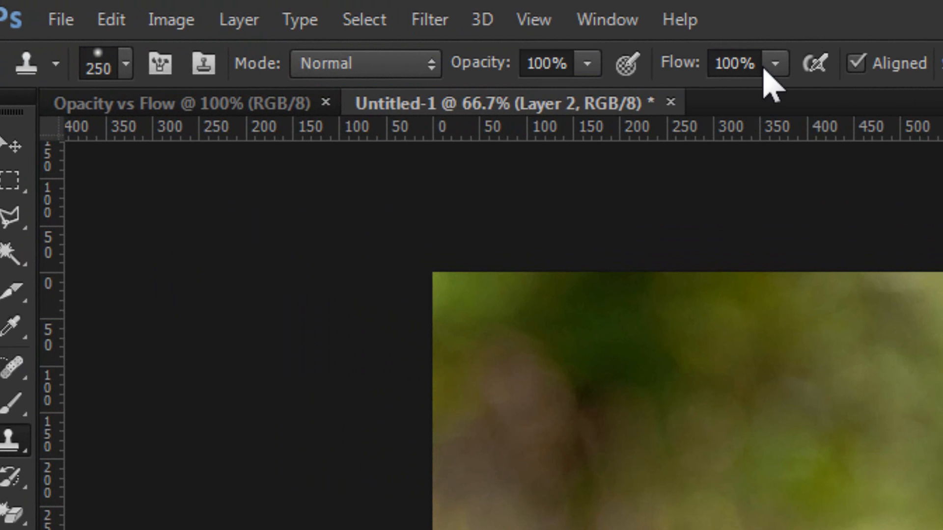
Set the Clone Stamp tool's opacity to 25%
{"action": "left_click", "coordinate": [545, 63]}
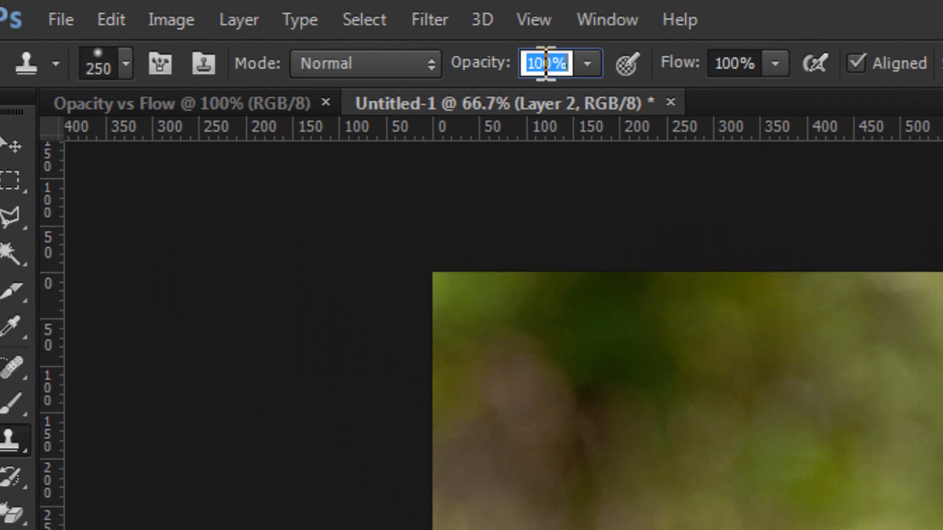
{"action": "type", "text": "25"}
{"action": "key", "text": "Return"}
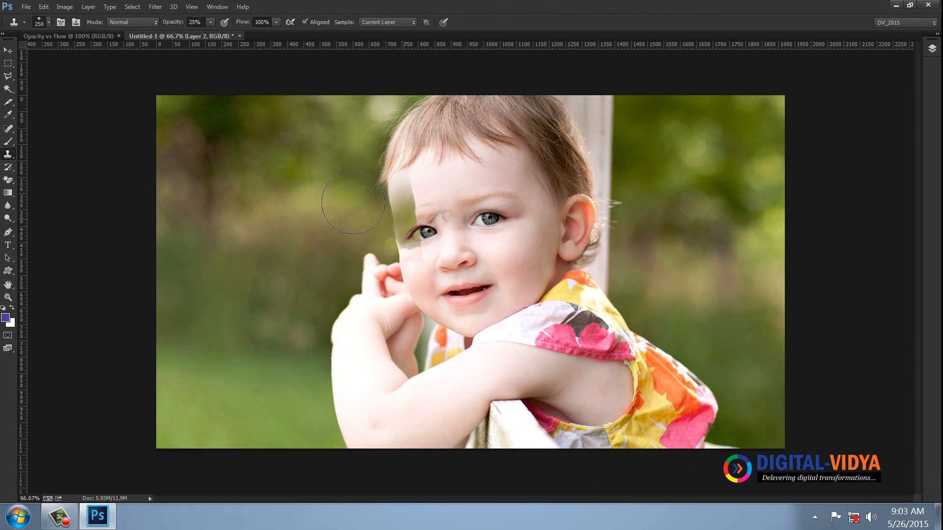
In the Opacity vs Flow document, add a 24 pt text layer reading "Opacity 25" near the canvas's upper edge
{"action": "left_click", "coordinate": [70, 36]}
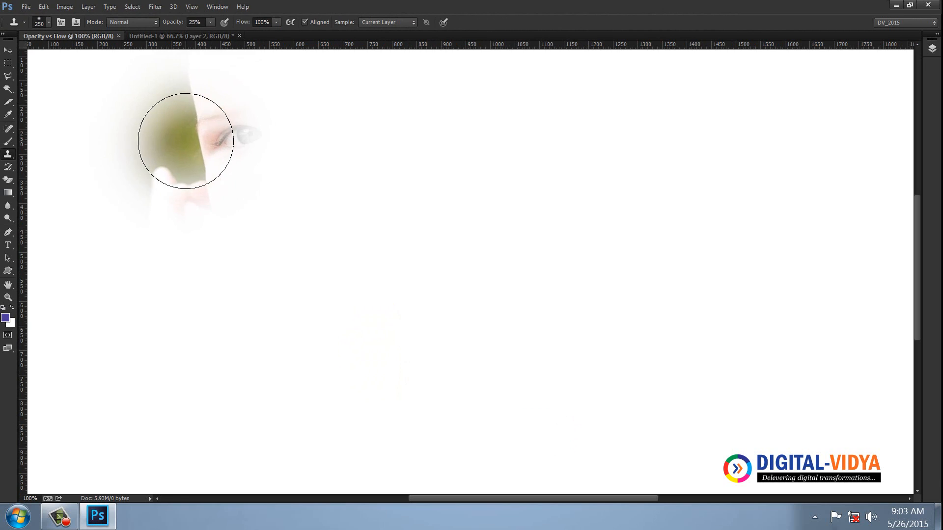
{"action": "left_click", "coordinate": [8, 245]}
{"action": "left_click", "coordinate": [93, 142]}
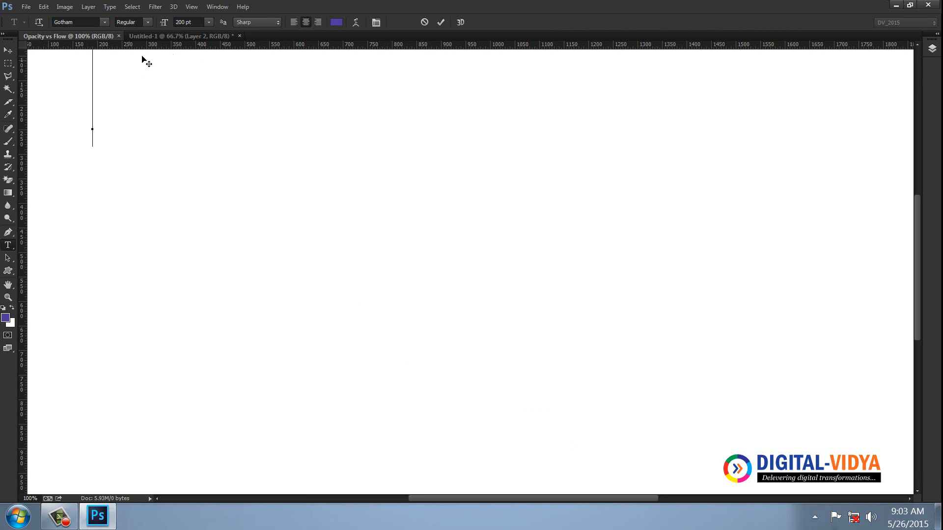
{"action": "left_click", "coordinate": [208, 22]}
{"action": "left_click", "coordinate": [206, 158]}
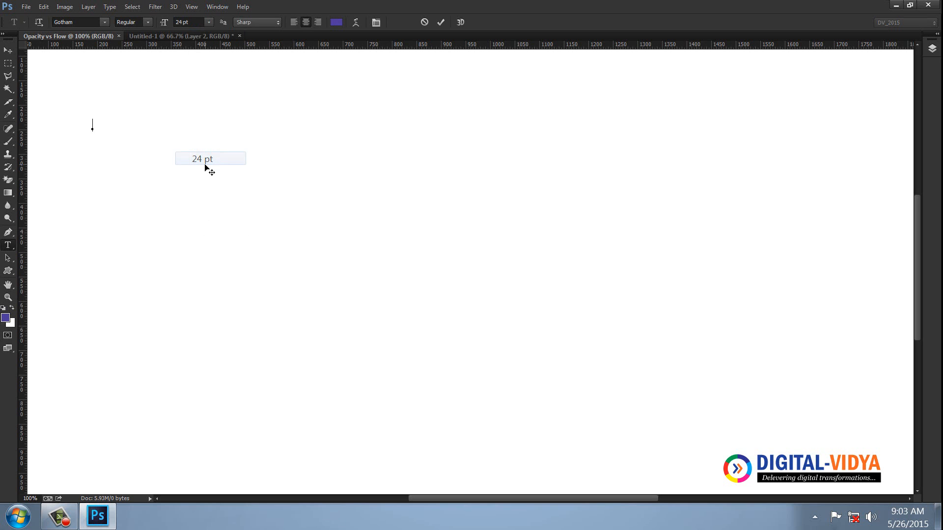
{"action": "type", "text": "Opaci"}
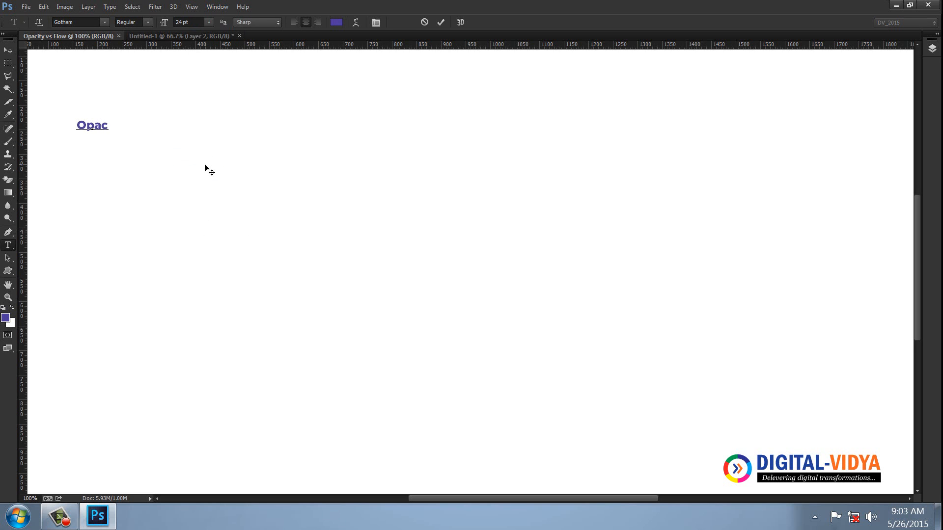
{"action": "type", "text": "ty 25"}
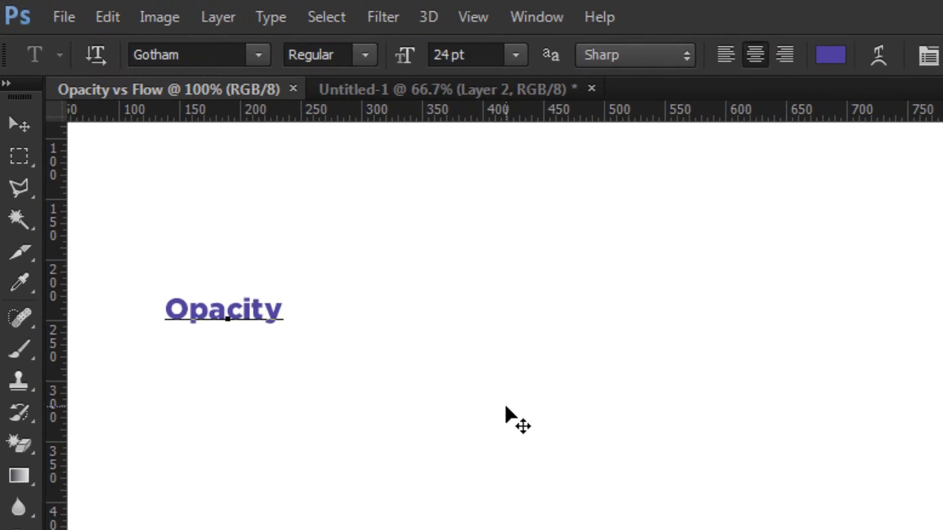
Enlarge the "Opacity 25" text to 50 pt and move it up and to the right so it is fully in view
{"action": "key", "text": "ctrl+a"}
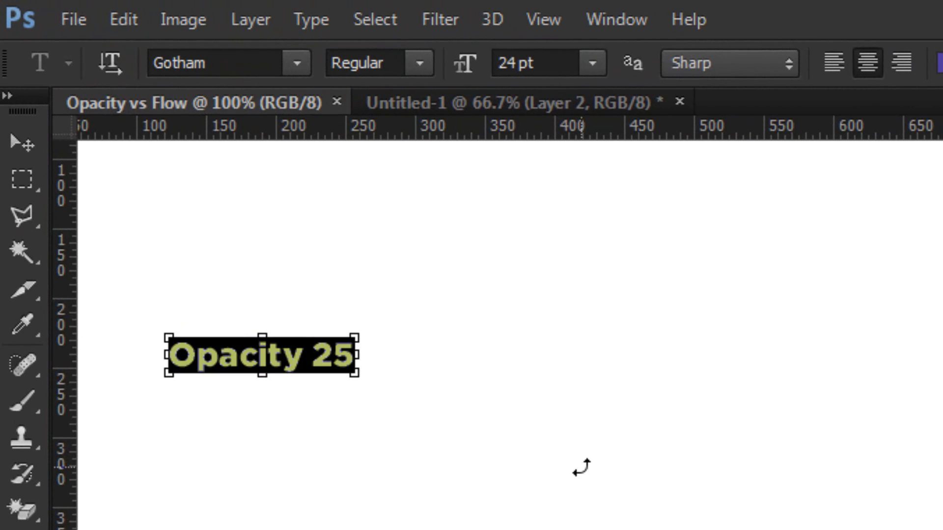
{"action": "left_click", "coordinate": [528, 63]}
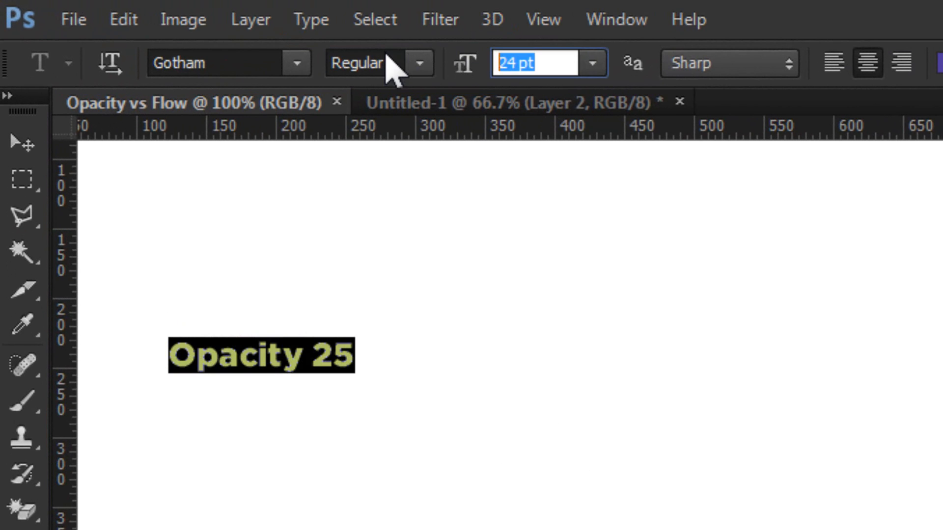
{"action": "type", "text": "50"}
{"action": "key", "text": "Return"}
{"action": "left_click", "coordinate": [27, 144]}
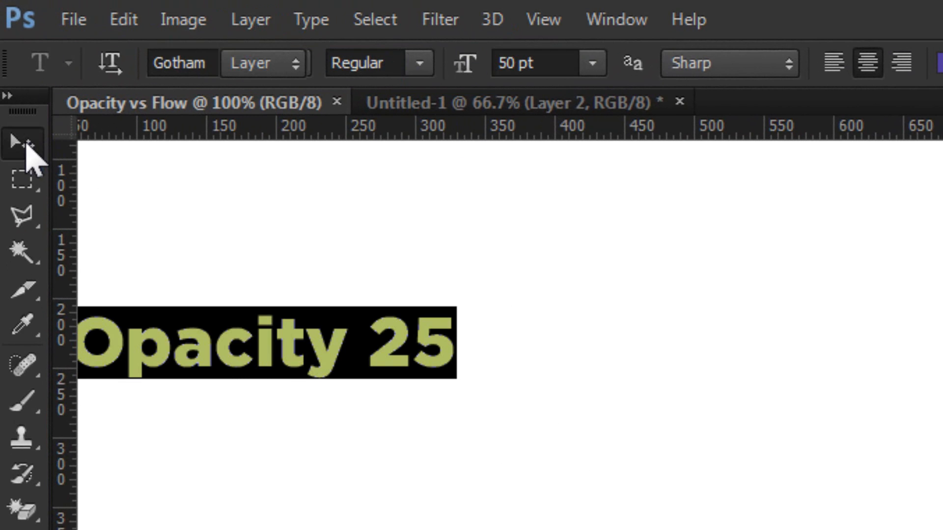
{"action": "left_click_drag", "start_coordinate": [437, 361], "coordinate": [721, 270]}
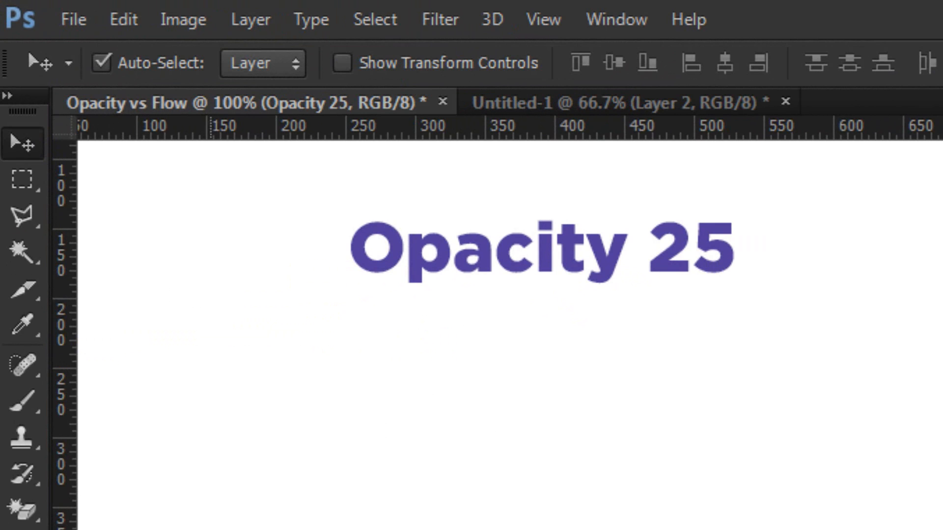
On a new layer, clone the child's face from the Untitled-1 photo below the heading with several overlapping 25% opacity strokes
{"action": "key", "text": "ctrl+shift+n"}
{"action": "key", "text": "Return"}
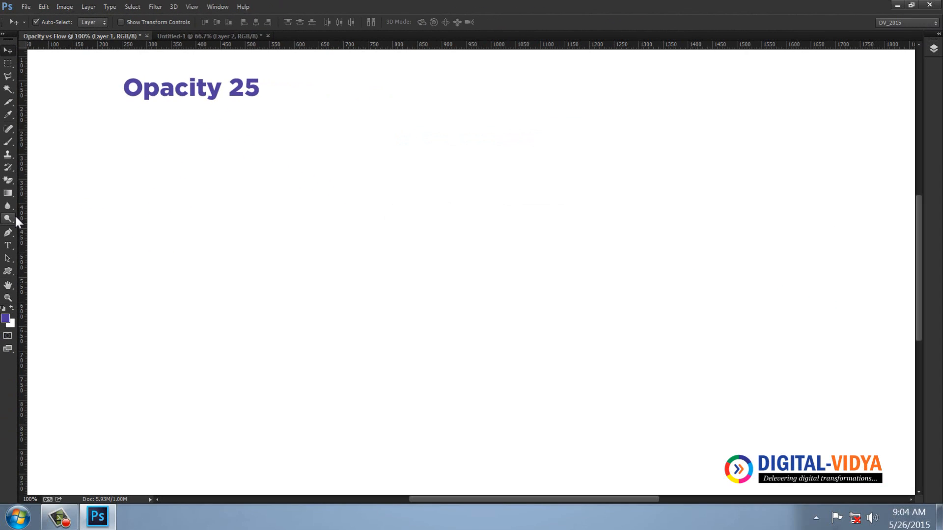
{"action": "left_click", "coordinate": [8, 155]}
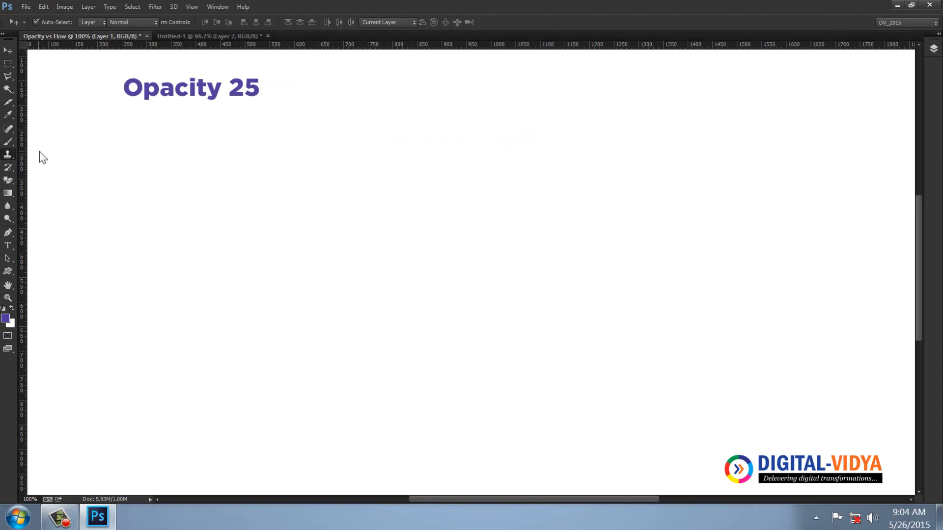
{"action": "left_click", "coordinate": [205, 36]}
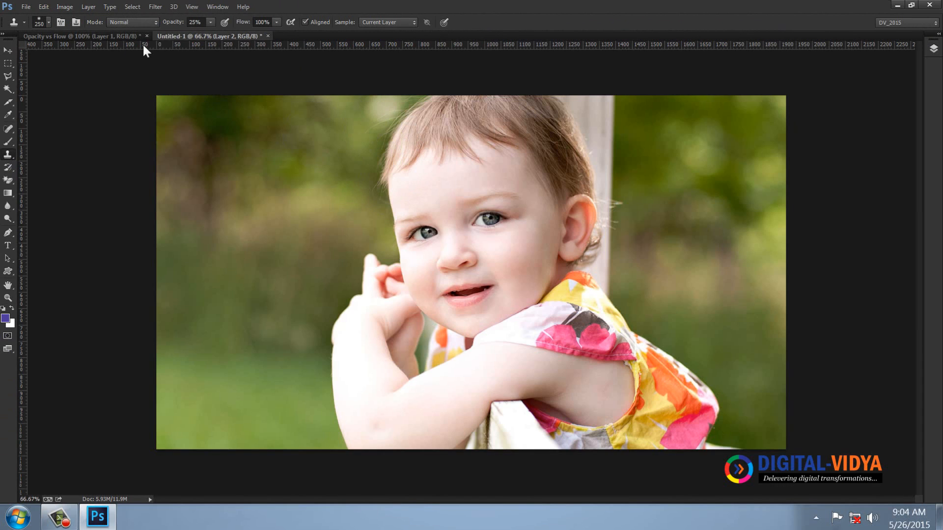
{"action": "left_click", "coordinate": [96, 36]}
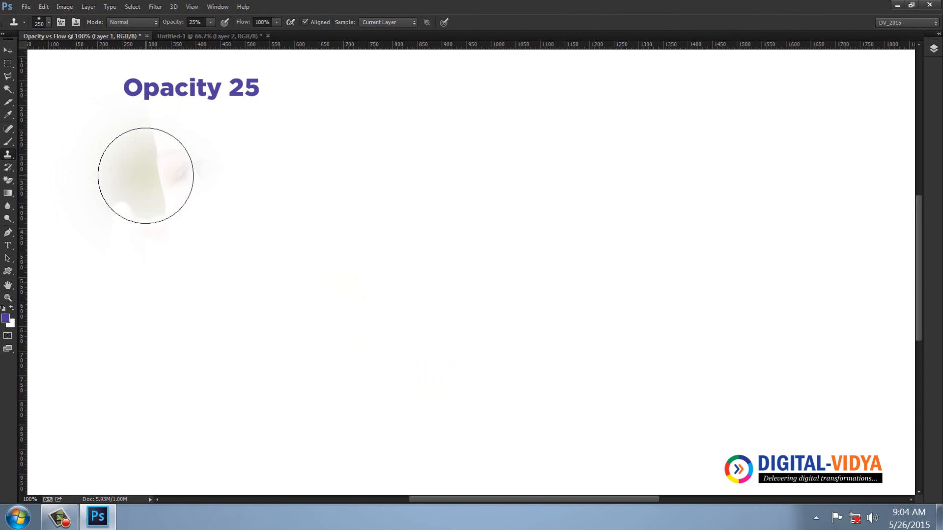
{"action": "left_click_drag", "start_coordinate": [213, 177], "coordinate": [625, 172]}
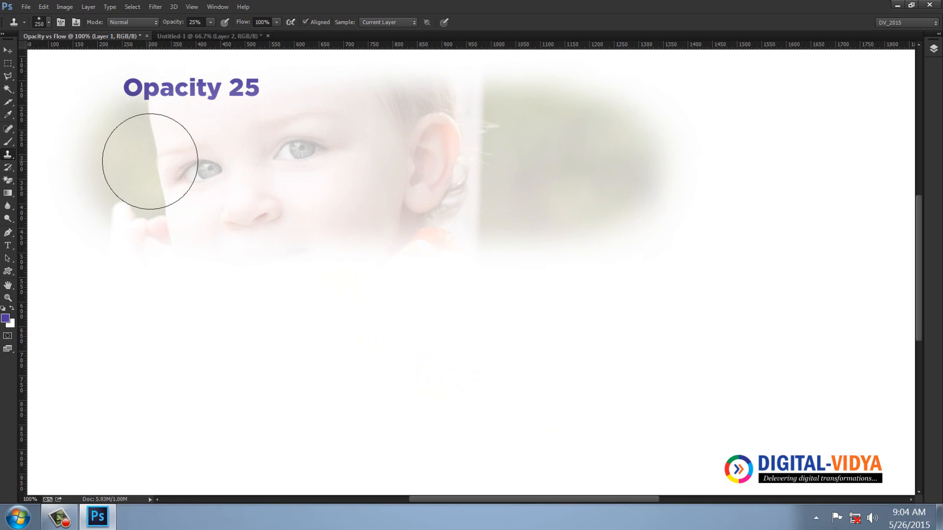
{"action": "mouse_move", "coordinate": [553, 166]}
{"action": "left_mouse_down"}
{"action": "mouse_move", "coordinate": [238, 173]}
{"action": "mouse_move", "coordinate": [211, 183]}
{"action": "left_mouse_up"}
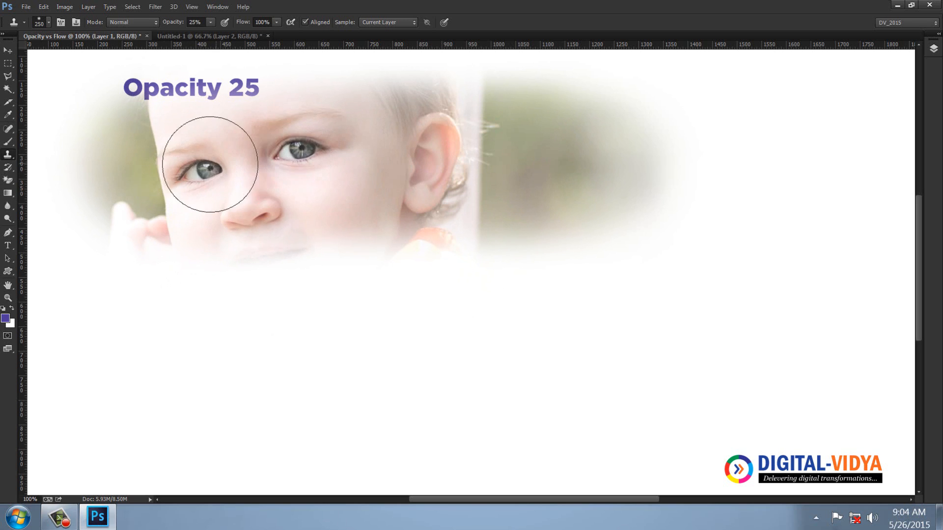
{"action": "mouse_move", "coordinate": [258, 190]}
{"action": "left_mouse_down"}
{"action": "mouse_move", "coordinate": [274, 204]}
{"action": "mouse_move", "coordinate": [282, 192]}
{"action": "mouse_move", "coordinate": [228, 185]}
{"action": "mouse_move", "coordinate": [236, 145]}
{"action": "left_mouse_up"}
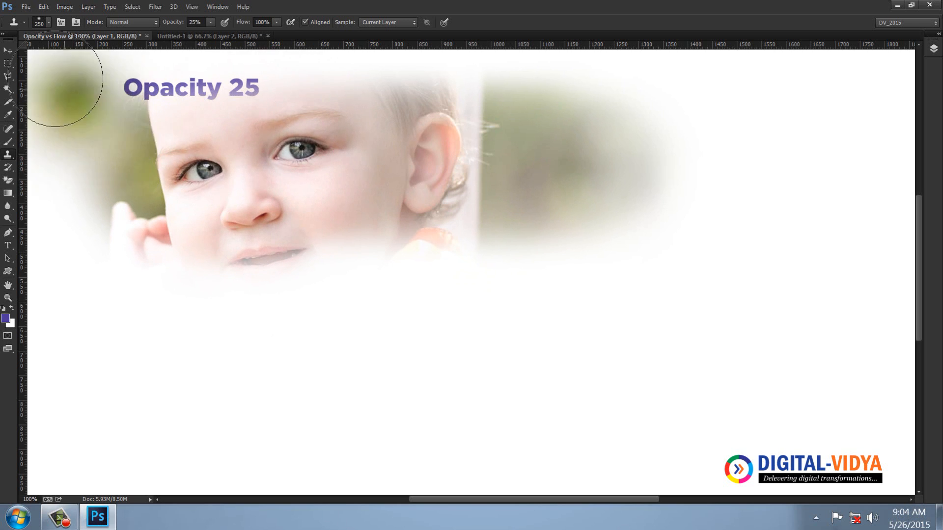
Shift the cloned face layer slightly down and delete it
{"action": "left_click", "coordinate": [8, 51]}
{"action": "left_click_drag", "start_coordinate": [303, 185], "coordinate": [308, 210]}
{"action": "key", "text": "Delete"}
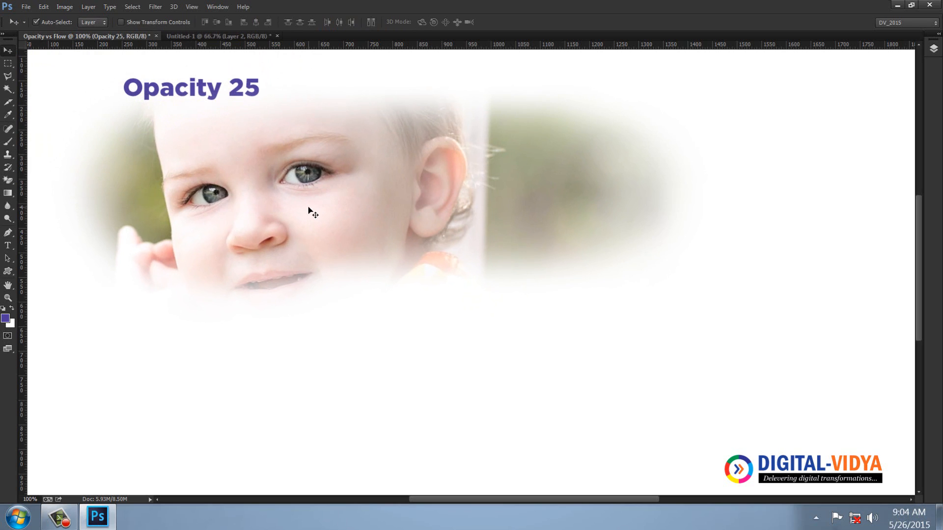
Set the Clone Stamp tool to 100% opacity and 25% flow
{"action": "left_click", "coordinate": [9, 156]}
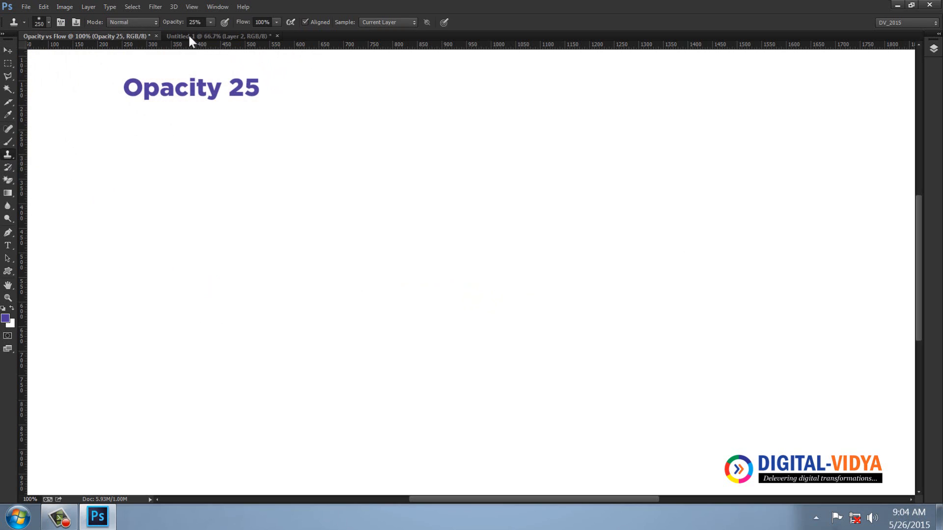
{"action": "left_click", "coordinate": [205, 23]}
{"action": "type", "text": "100"}
{"action": "key", "text": "Return"}
{"action": "left_click", "coordinate": [261, 22]}
{"action": "type", "text": "25"}
{"action": "key", "text": "Return"}
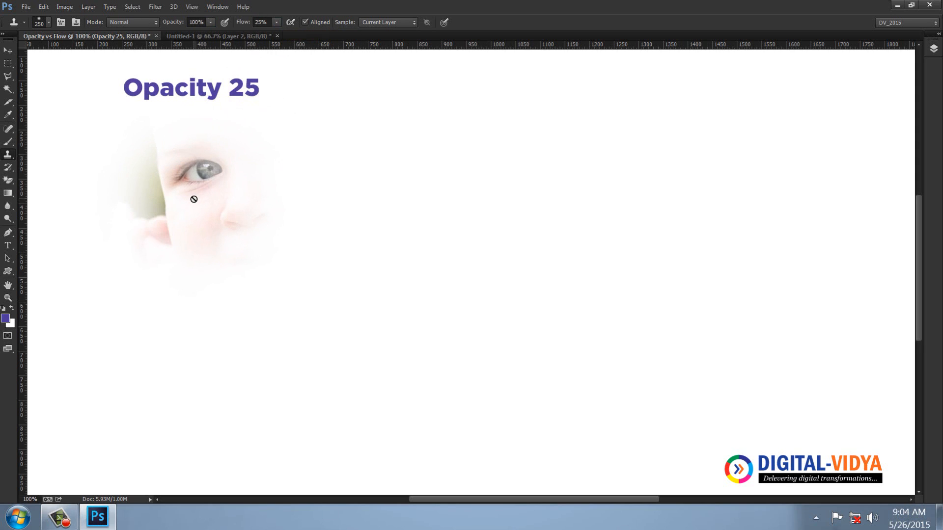
Add a new layer above the "Opacity 25" text, try cloning the child's face and clothing onto it, and undo the strokes
{"action": "key", "text": "F7"}
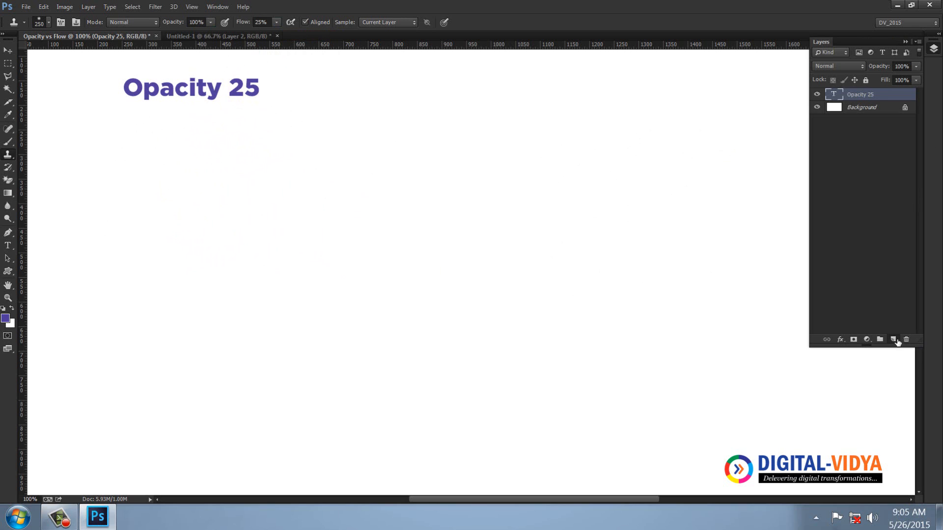
{"action": "left_click", "coordinate": [894, 340]}
{"action": "mouse_move", "coordinate": [148, 206]}
{"action": "left_mouse_down"}
{"action": "mouse_move", "coordinate": [160, 200]}
{"action": "mouse_move", "coordinate": [154, 185]}
{"action": "mouse_move", "coordinate": [460, 181]}
{"action": "mouse_move", "coordinate": [139, 178]}
{"action": "mouse_move", "coordinate": [354, 177]}
{"action": "mouse_move", "coordinate": [226, 168]}
{"action": "mouse_move", "coordinate": [383, 172]}
{"action": "mouse_move", "coordinate": [139, 182]}
{"action": "mouse_move", "coordinate": [406, 177]}
{"action": "mouse_move", "coordinate": [179, 177]}
{"action": "mouse_move", "coordinate": [375, 181]}
{"action": "mouse_move", "coordinate": [185, 209]}
{"action": "mouse_move", "coordinate": [419, 287]}
{"action": "left_mouse_up"}
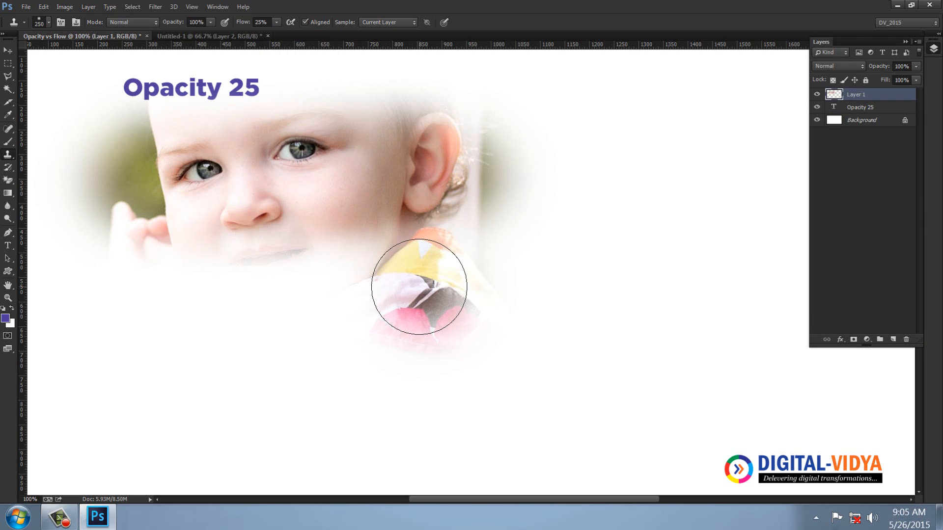
{"action": "key", "text": "ctrl+z"}
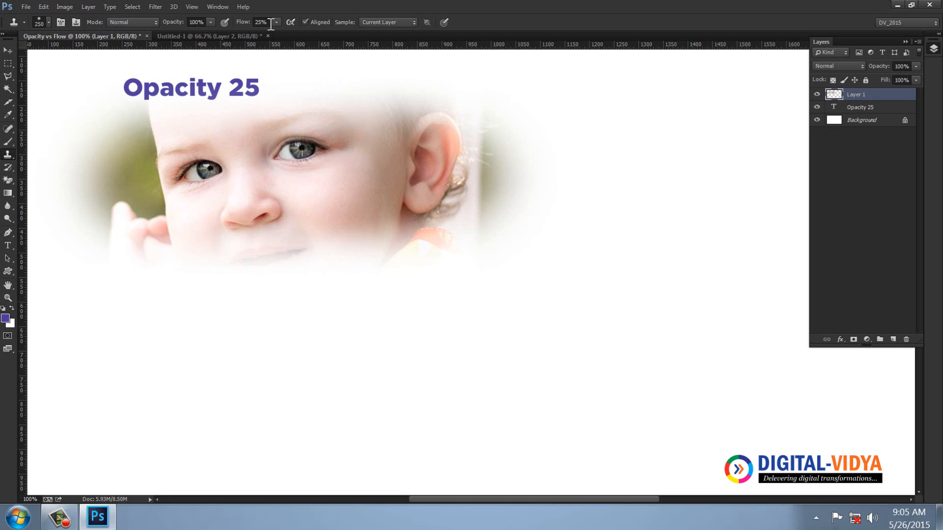
{"action": "key", "text": "ctrl+z"}
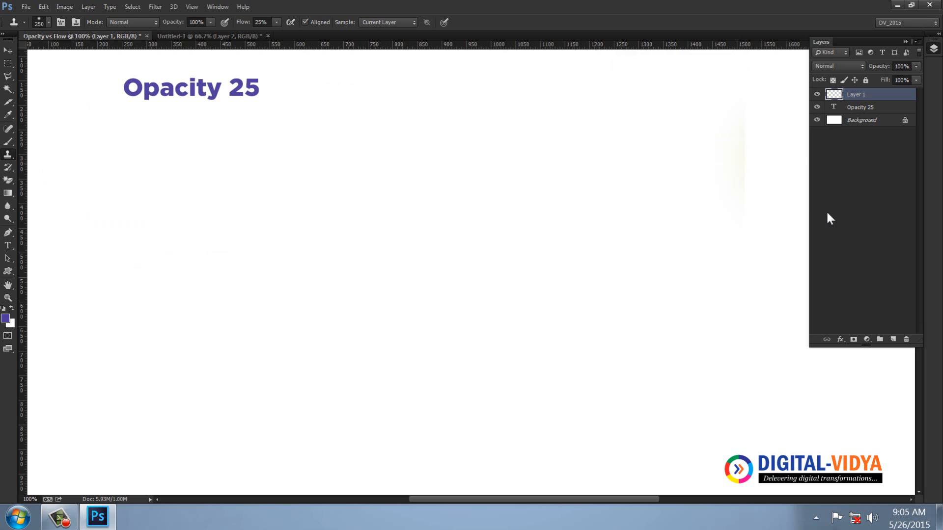
Set the Clone Stamp's opacity to 50% and clone a band of the child's face below the heading, undoing any stray stroke
{"action": "left_click", "coordinate": [202, 23]}
{"action": "key", "text": "Return"}
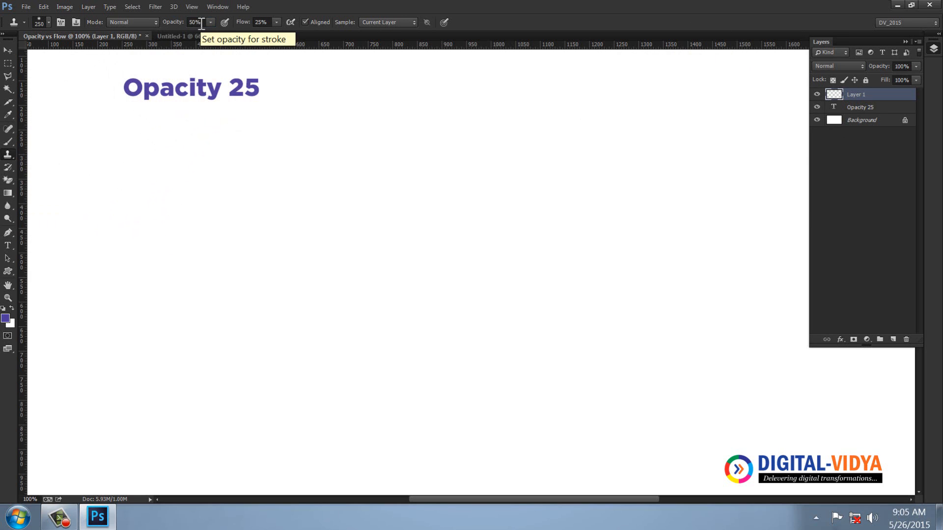
{"action": "mouse_move", "coordinate": [123, 162]}
{"action": "left_mouse_down"}
{"action": "mouse_move", "coordinate": [556, 155]}
{"action": "mouse_move", "coordinate": [156, 157]}
{"action": "mouse_move", "coordinate": [54, 269]}
{"action": "left_mouse_up"}
{"action": "key", "text": "ctrl+z"}
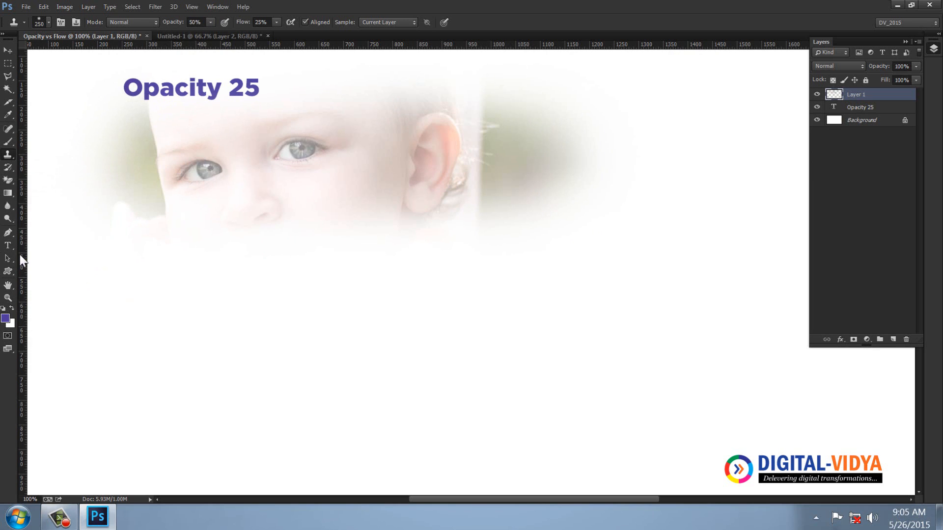
Add a 50 pt text layer reading "fill 50" in the empty area below the cloned face
{"action": "left_click", "coordinate": [7, 246]}
{"action": "left_click", "coordinate": [147, 361]}
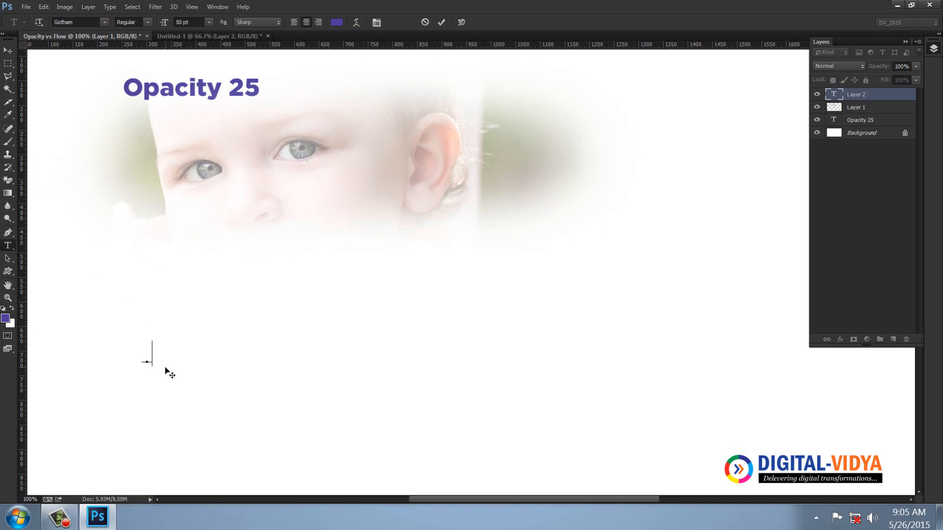
{"action": "type", "text": "fill 50"}
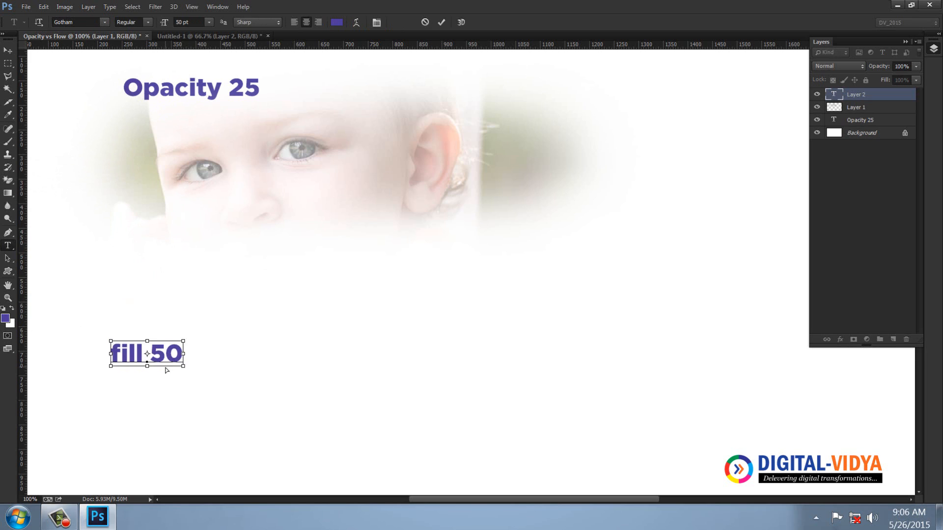
{"action": "key", "text": "ctrl+Return"}
Change the heading above the cloned face to read "Opacity 50"
{"action": "double_click", "coordinate": [238, 94]}
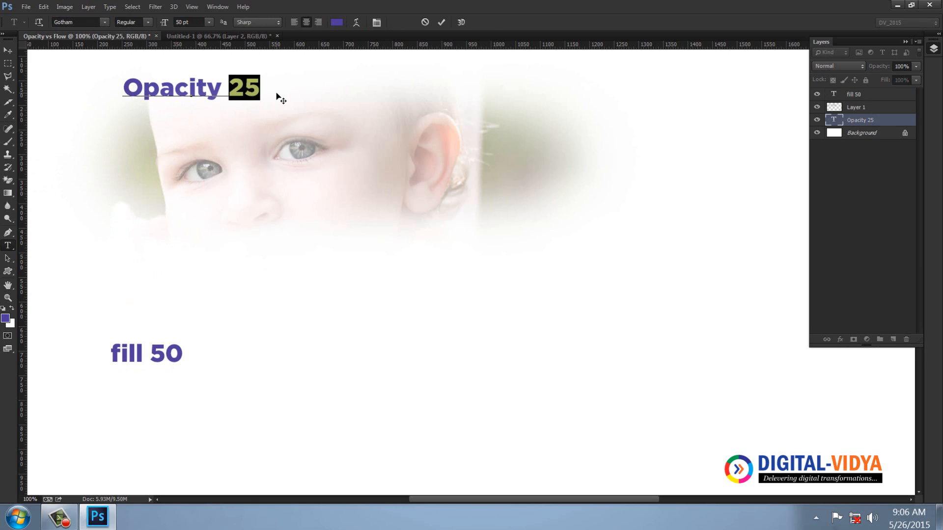
{"action": "type", "text": "50"}
{"action": "left_click", "coordinate": [9, 50]}
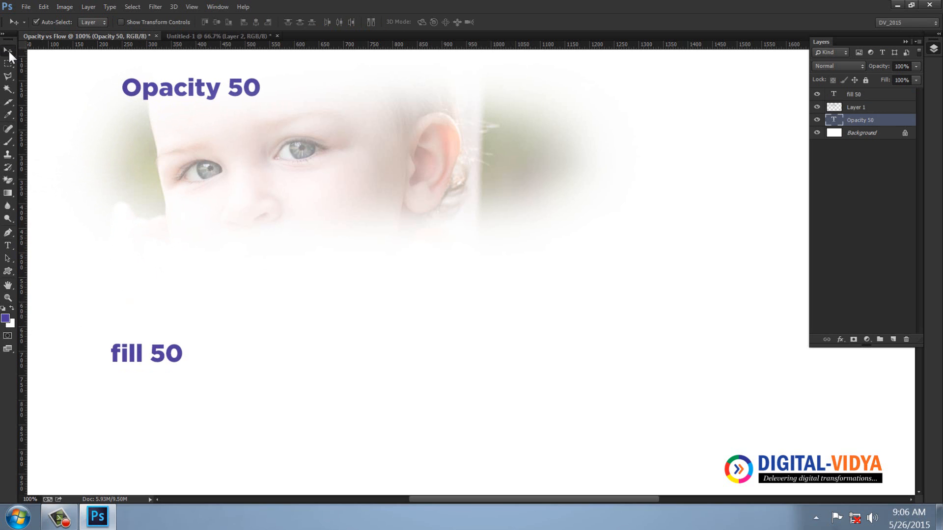
Add a new layer above the "Opacity 50" text and set the Clone Stamp to 100% opacity and 50% flow
{"action": "left_click", "coordinate": [894, 340]}
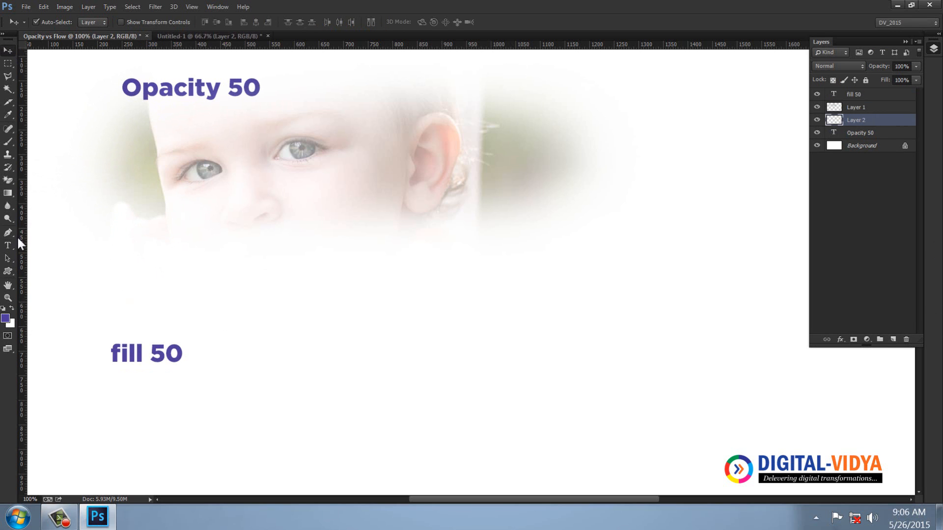
{"action": "left_click", "coordinate": [7, 155]}
{"action": "left_click", "coordinate": [199, 21]}
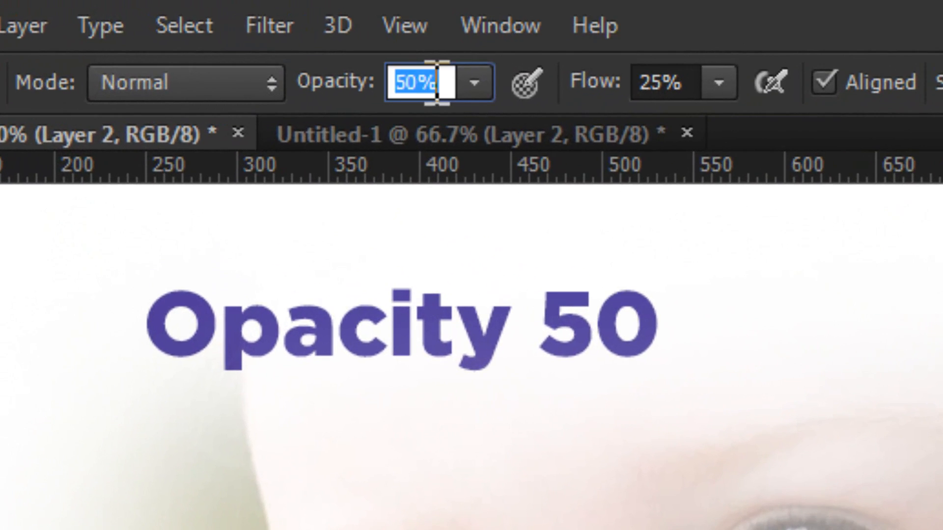
{"action": "type", "text": "100"}
{"action": "key", "text": "Return"}
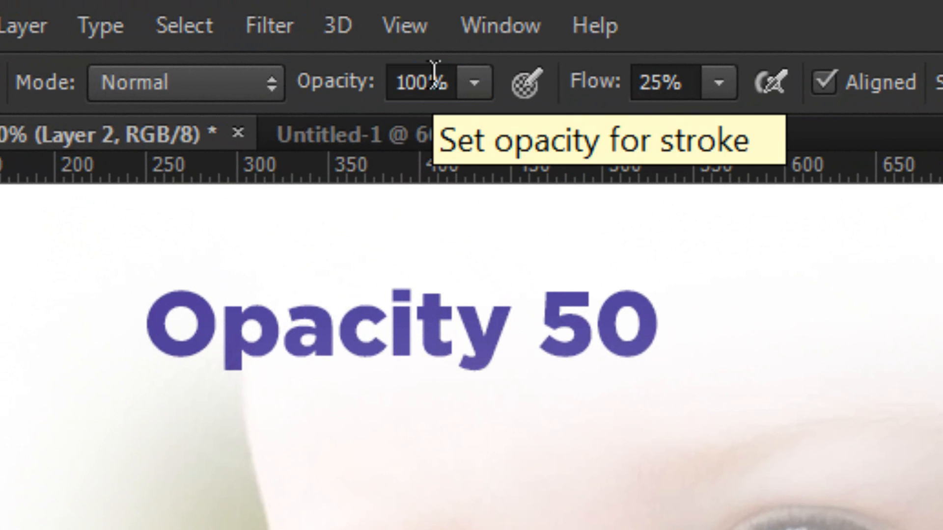
{"action": "left_click", "coordinate": [654, 84]}
{"action": "type", "text": "50"}
{"action": "key", "text": "Return"}
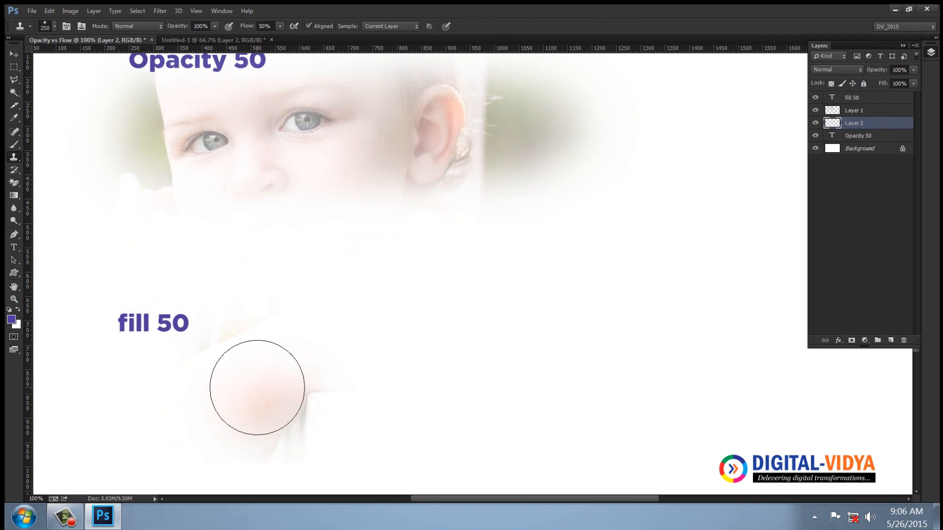
Clone a band of the child's face from the photo document below the "fill 50" text, then hide the Background layer
{"action": "left_click", "coordinate": [209, 40]}
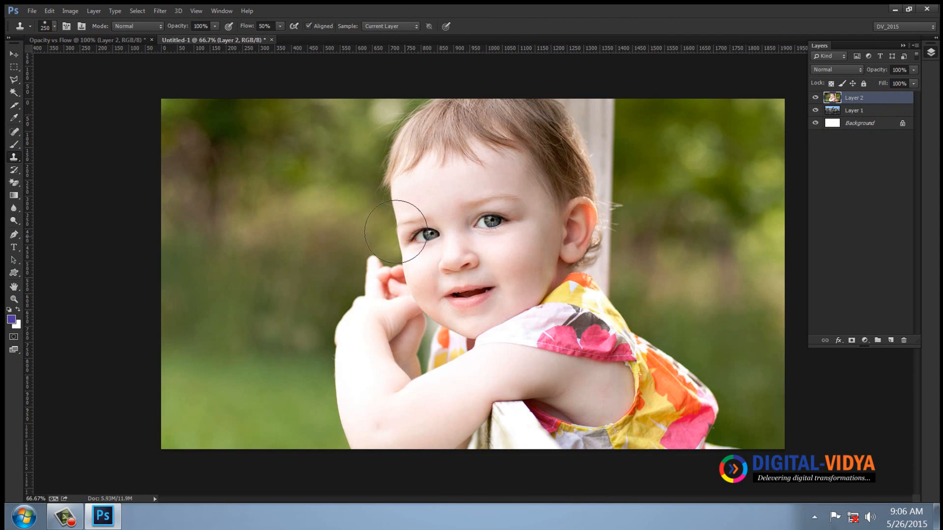
{"action": "left_click", "coordinate": [103, 38]}
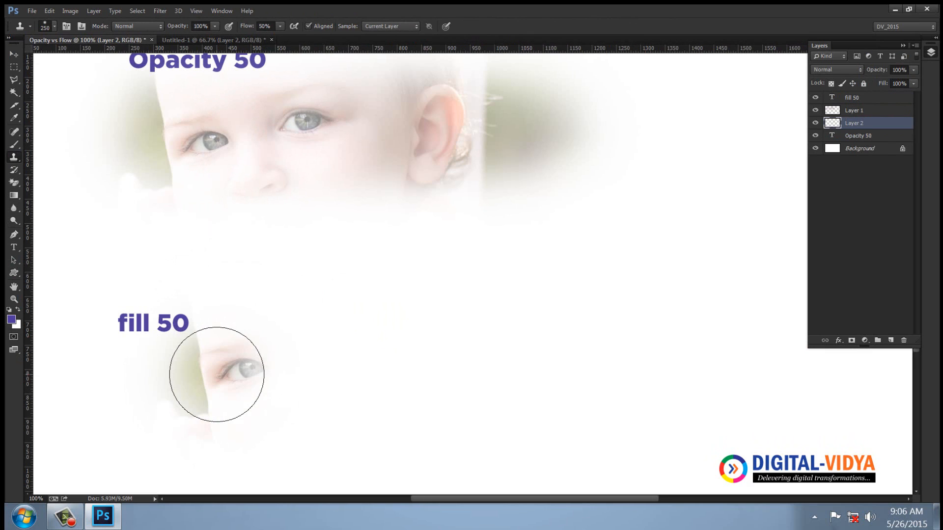
{"action": "mouse_move", "coordinate": [245, 375]}
{"action": "left_mouse_down"}
{"action": "mouse_move", "coordinate": [547, 370]}
{"action": "mouse_move", "coordinate": [156, 378]}
{"action": "mouse_move", "coordinate": [548, 374]}
{"action": "mouse_move", "coordinate": [186, 377]}
{"action": "left_mouse_up"}
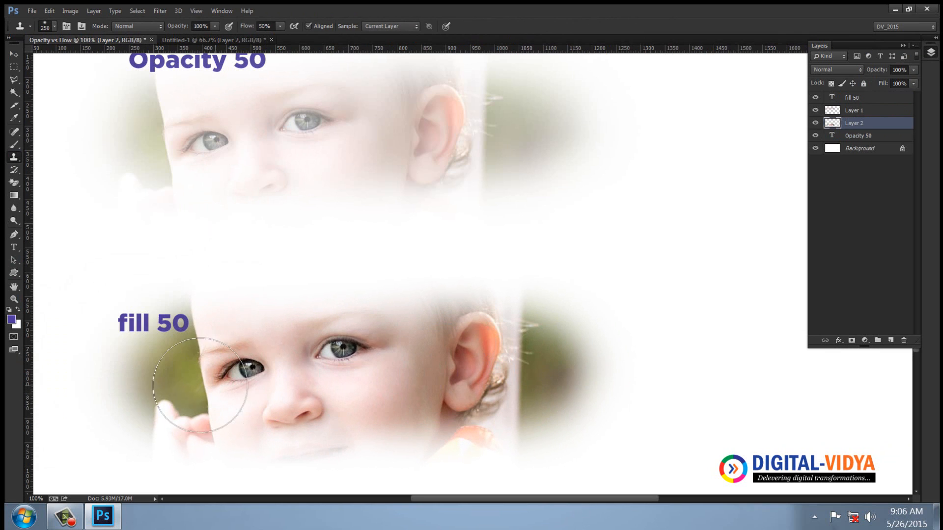
{"action": "left_click", "coordinate": [816, 149]}
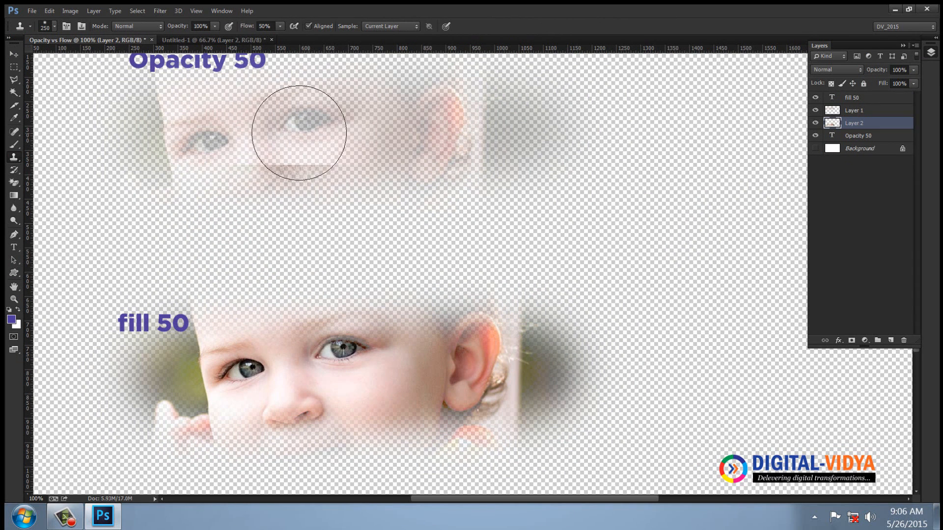
{"action": "key", "text": "v"}
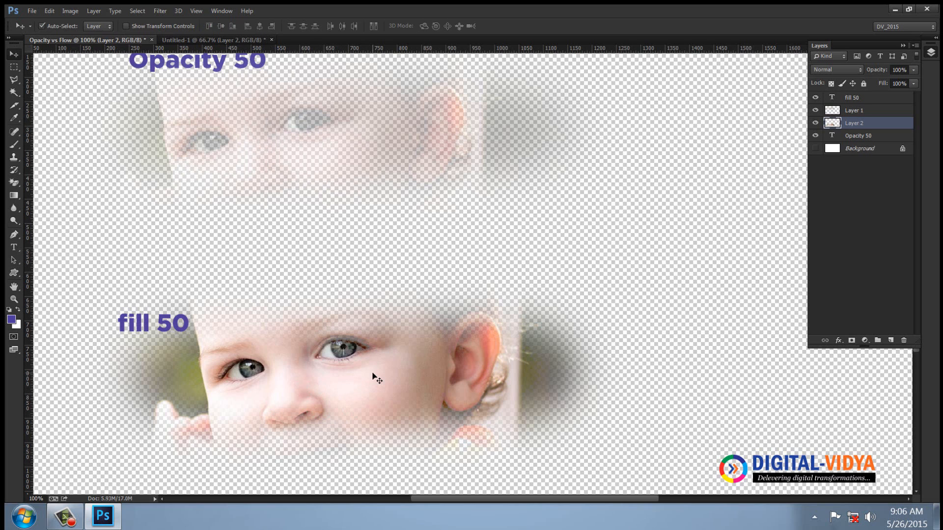
Create a new document with the Fit to Screen preset and add an empty layer above its background
{"action": "key", "text": "ctrl+n"}
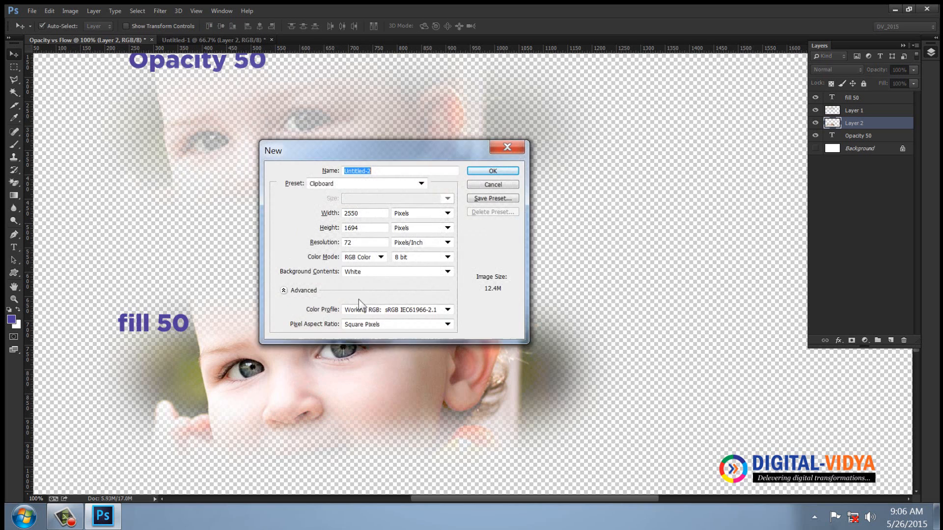
{"action": "left_click", "coordinate": [393, 185]}
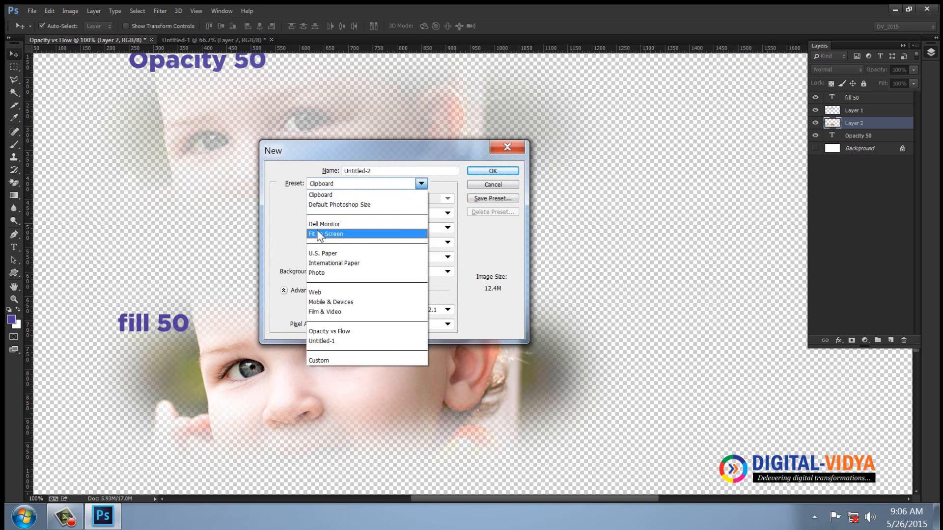
{"action": "left_click", "coordinate": [320, 235]}
{"action": "left_click", "coordinate": [492, 171]}
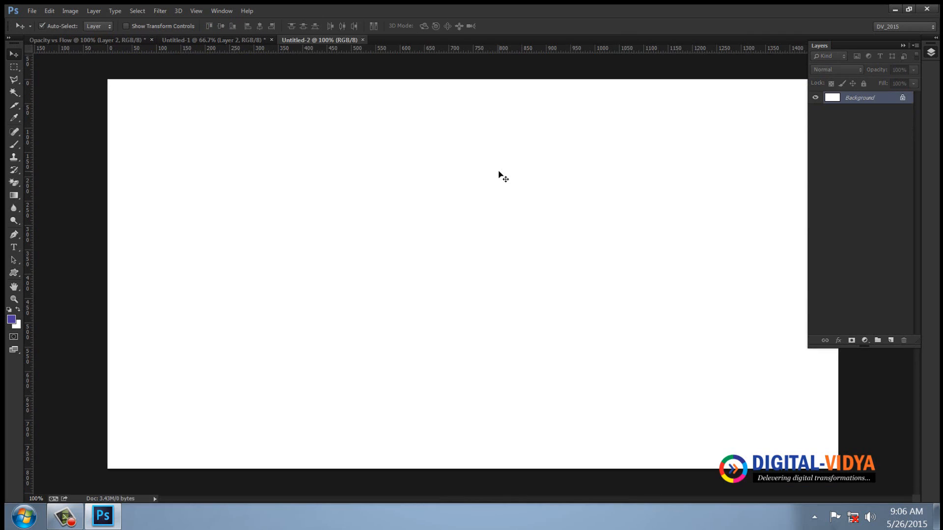
{"action": "left_click", "coordinate": [13, 70]}
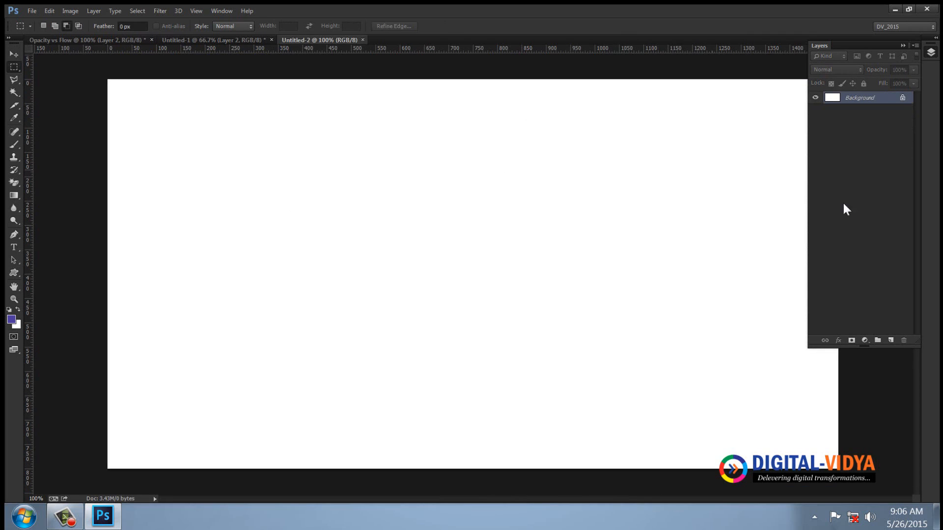
{"action": "left_click", "coordinate": [891, 341]}
{"action": "left_click", "coordinate": [14, 67]}
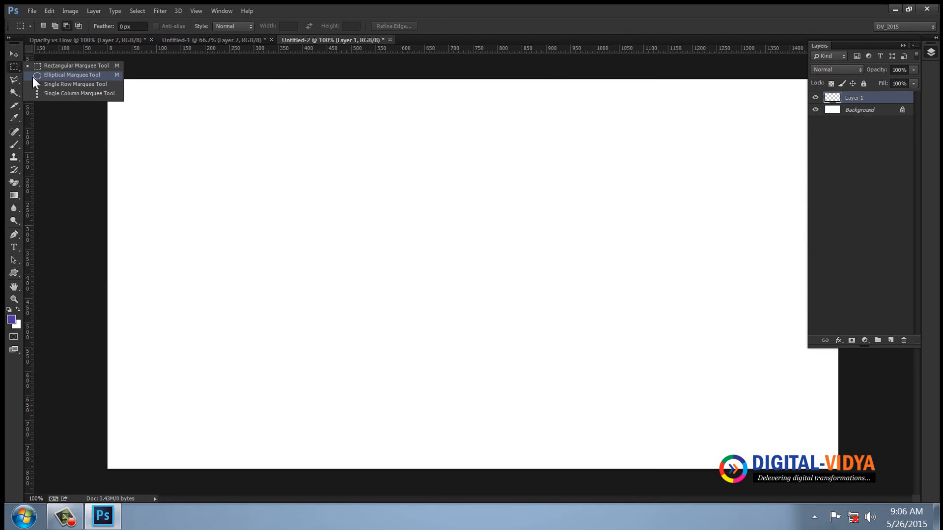
{"action": "left_click", "coordinate": [75, 84]}
{"action": "left_click", "coordinate": [248, 200]}
{"action": "left_click", "coordinate": [376, 306]}
Make a circular selection about 460 px across, fill it with the purple foreground colour, and move the circle slightly toward the canvas centre
{"action": "left_click", "coordinate": [13, 69]}
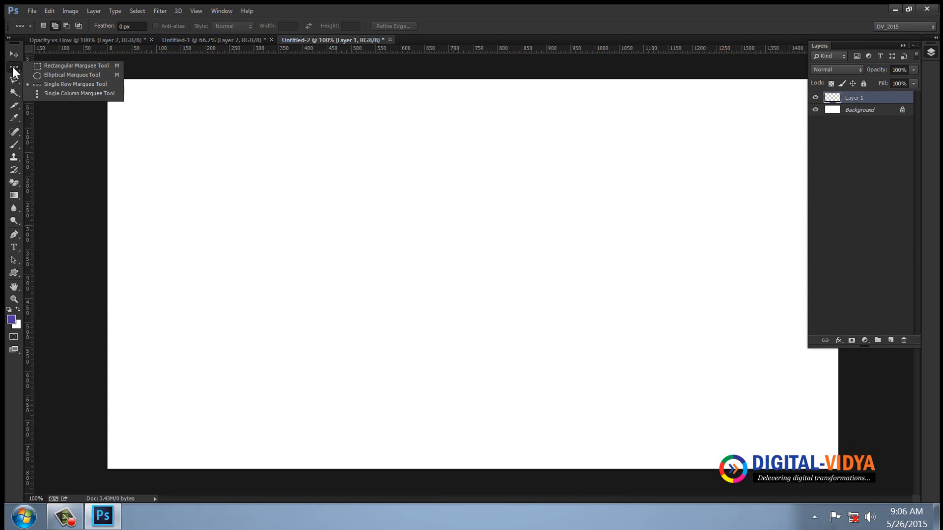
{"action": "left_click", "coordinate": [71, 75]}
{"action": "left_click_drag", "start_coordinate": [168, 145], "coordinate": [396, 368]}
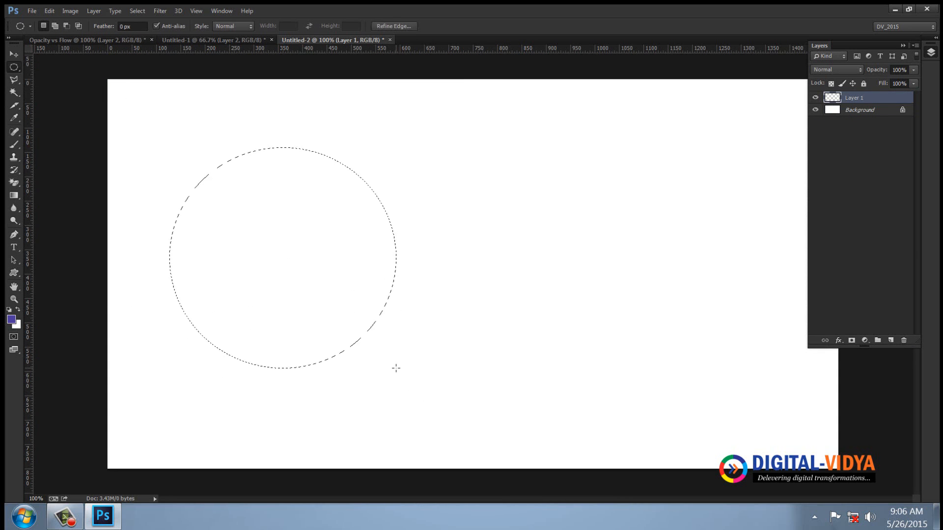
{"action": "key", "text": "alt+BackSpace"}
{"action": "key", "text": "ctrl+d"}
{"action": "key", "text": "v"}
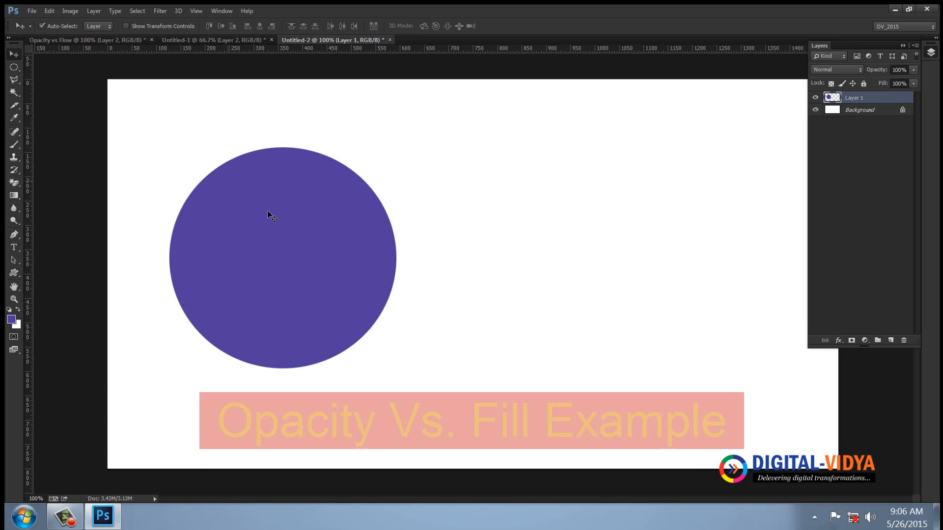
{"action": "left_click_drag", "start_coordinate": [268, 212], "coordinate": [297, 229]}
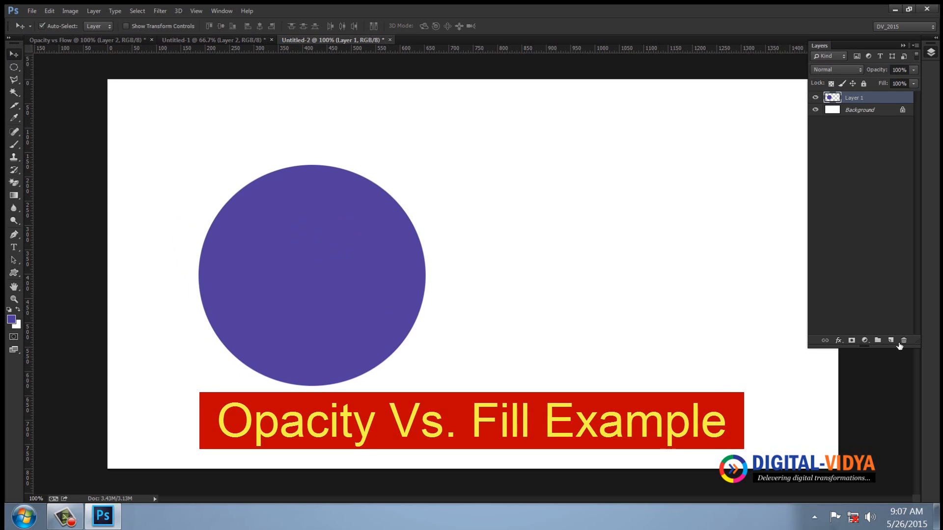
Apply an outside Stroke effect to the circle with a size of 50 px and the green colour #19d441
{"action": "left_click", "coordinate": [839, 341]}
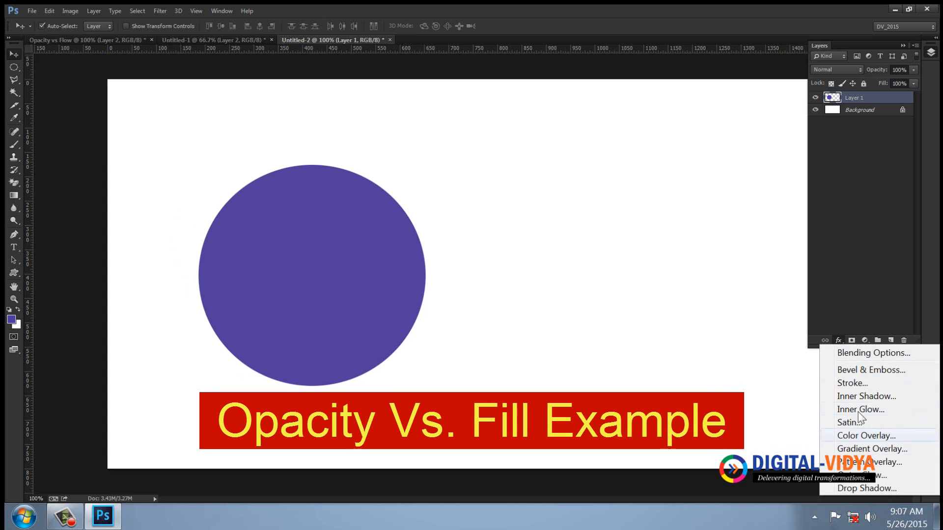
{"action": "left_click", "coordinate": [854, 383]}
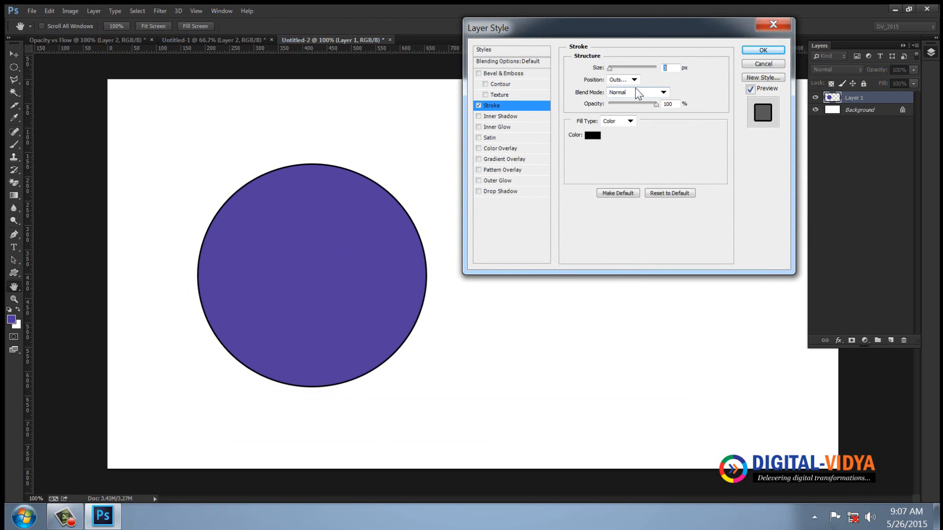
{"action": "type", "text": "25"}
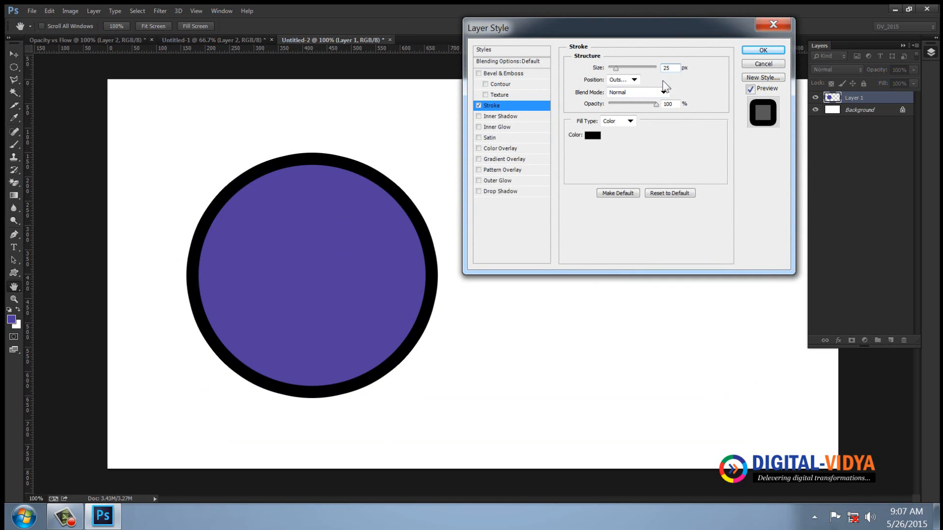
{"action": "left_click", "coordinate": [591, 139]}
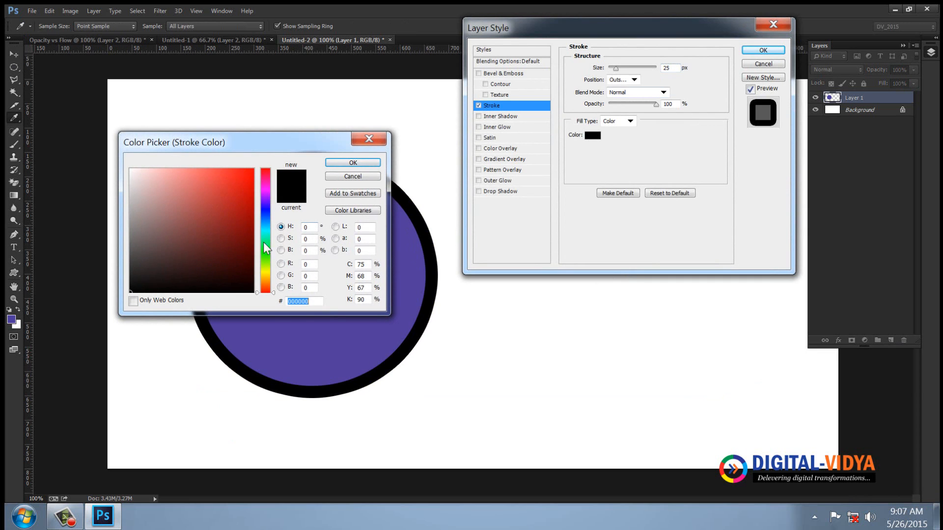
{"action": "left_click", "coordinate": [265, 256]}
{"action": "left_click", "coordinate": [241, 194]}
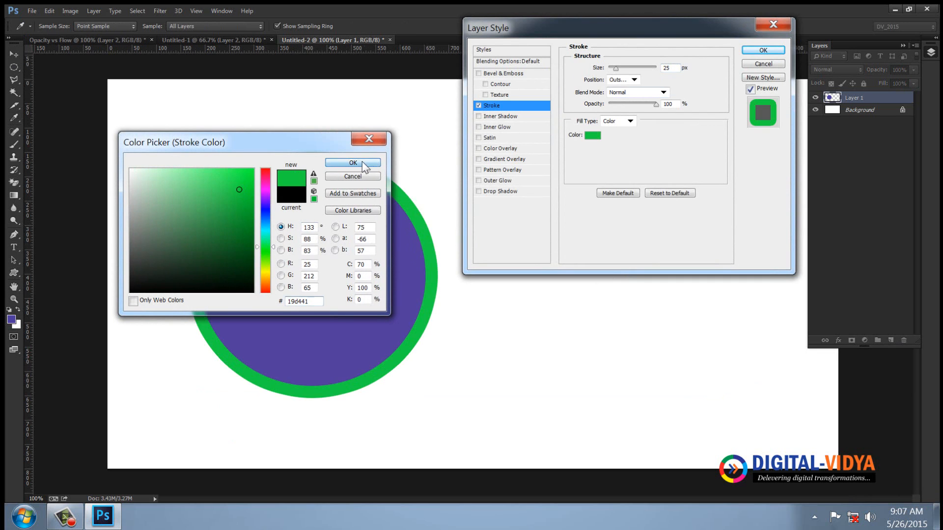
{"action": "left_click", "coordinate": [352, 163]}
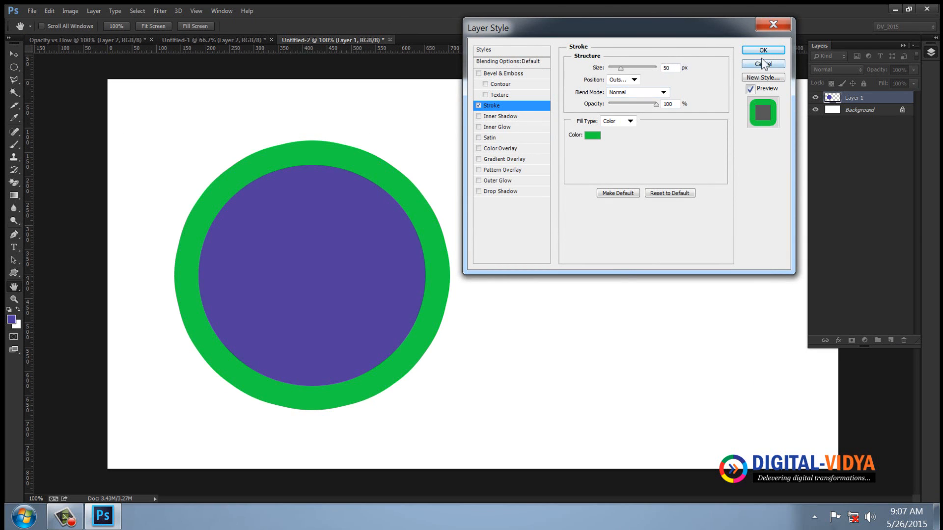
{"action": "left_click", "coordinate": [762, 51]}
Shift the outlined circle toward the canvas's left edge and place a duplicate beside it, collapsing both layers' effects lists
{"action": "left_click_drag", "start_coordinate": [334, 221], "coordinate": [284, 216]}
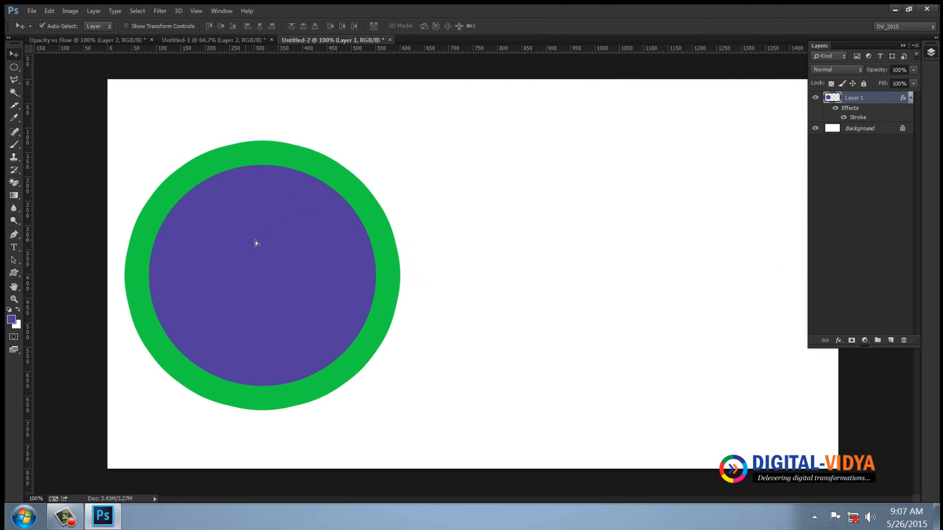
{"action": "left_click_drag", "start_coordinate": [255, 244], "coordinate": [574, 238], "text": "alt"}
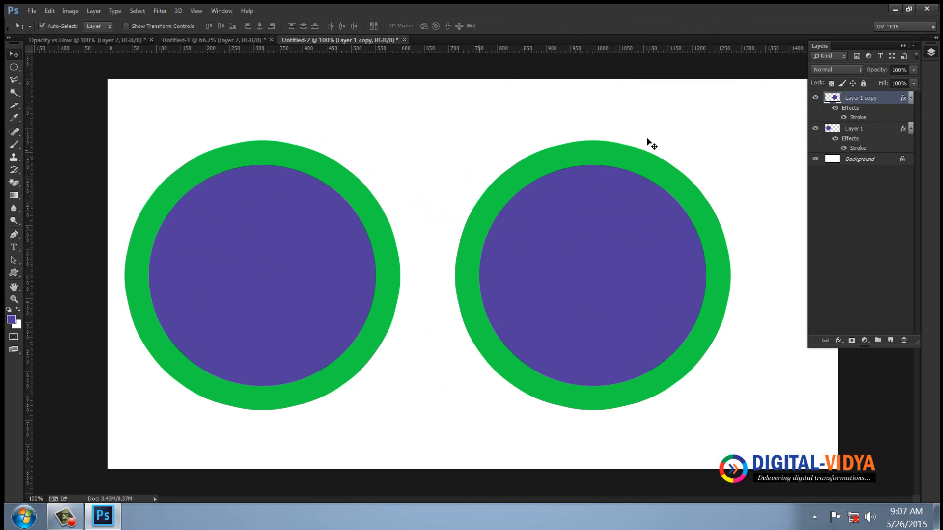
{"action": "left_click", "coordinate": [911, 99]}
{"action": "left_click", "coordinate": [911, 110]}
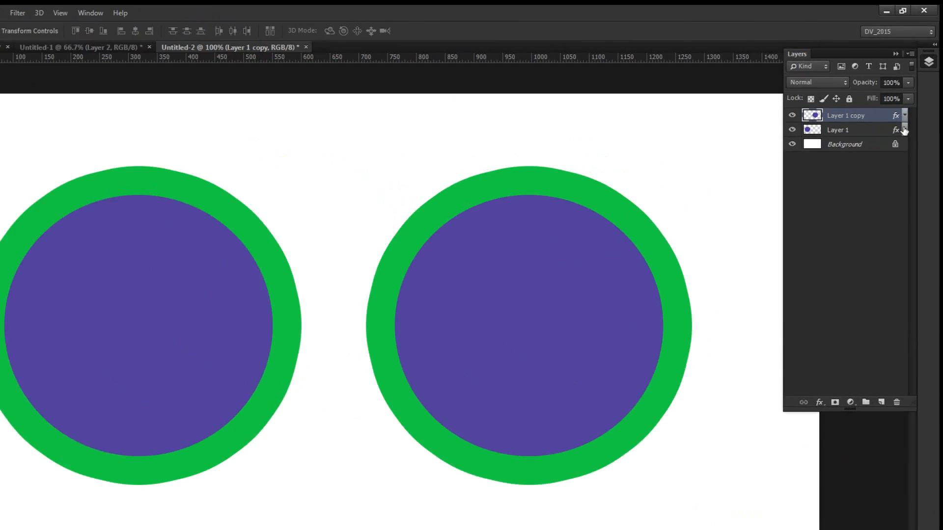
Rename the duplicated circle's layer as FILL
{"action": "double_click", "coordinate": [862, 98]}
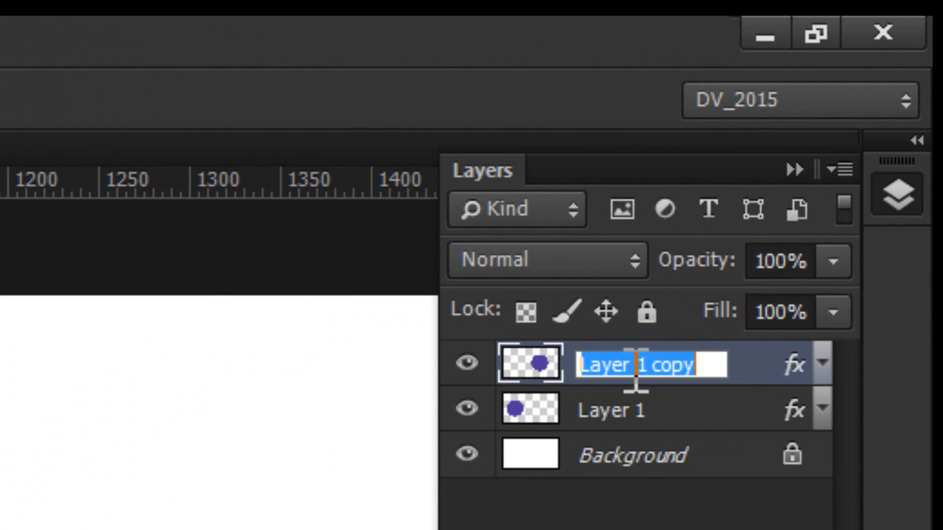
{"action": "type", "text": "fill"}
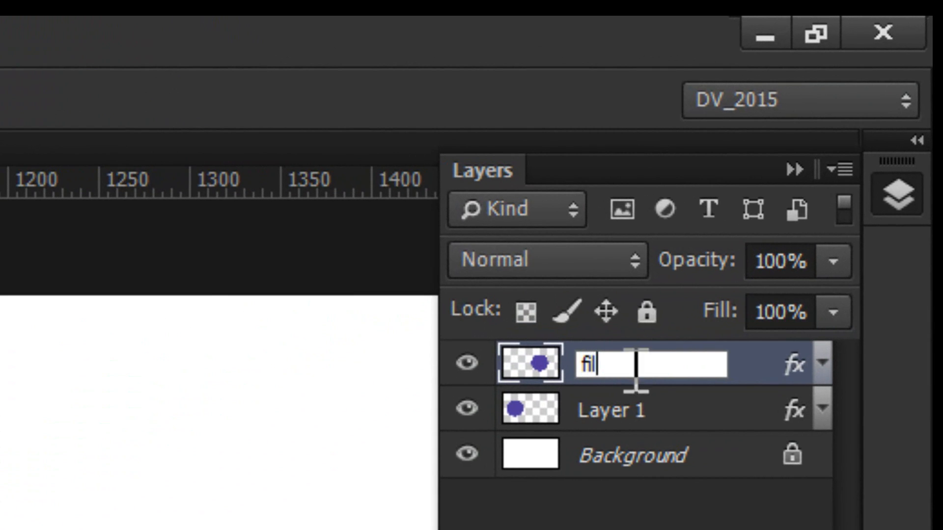
{"action": "key", "text": "BackSpace"}
{"action": "key", "text": "BackSpace"}
{"action": "key", "text": "BackSpace"}
{"action": "key", "text": "BackSpace"}
{"action": "type", "text": "FILL"}
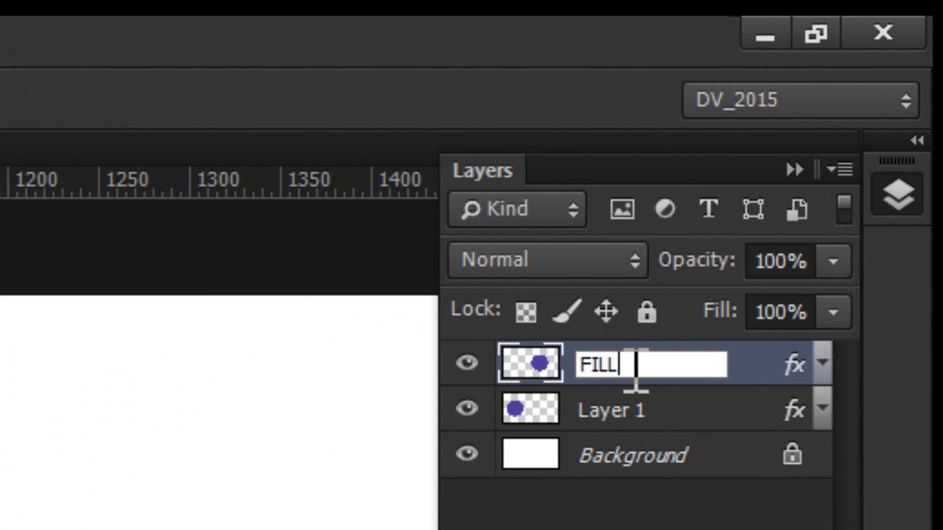
{"action": "key", "text": "Return"}
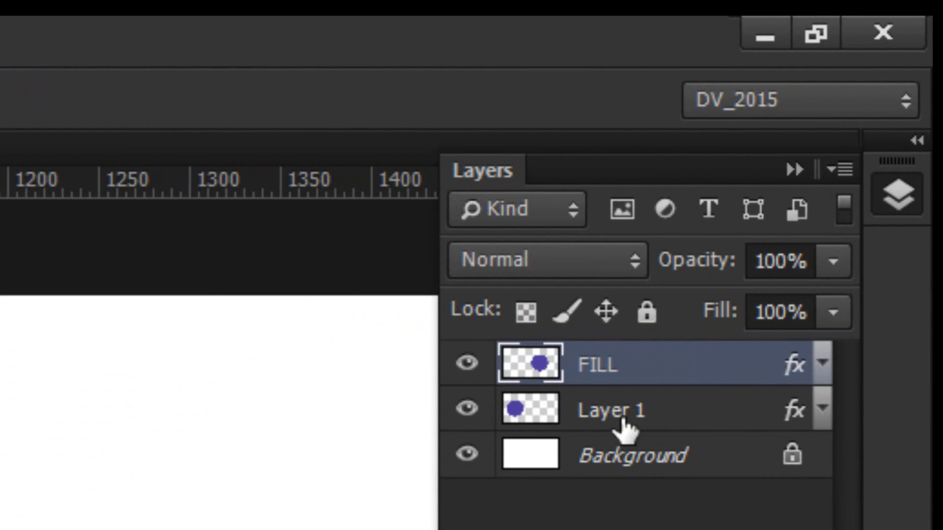
Rename the original circle's layer as OPACITY
{"action": "double_click", "coordinate": [626, 416]}
{"action": "type", "text": "OPACITY"}
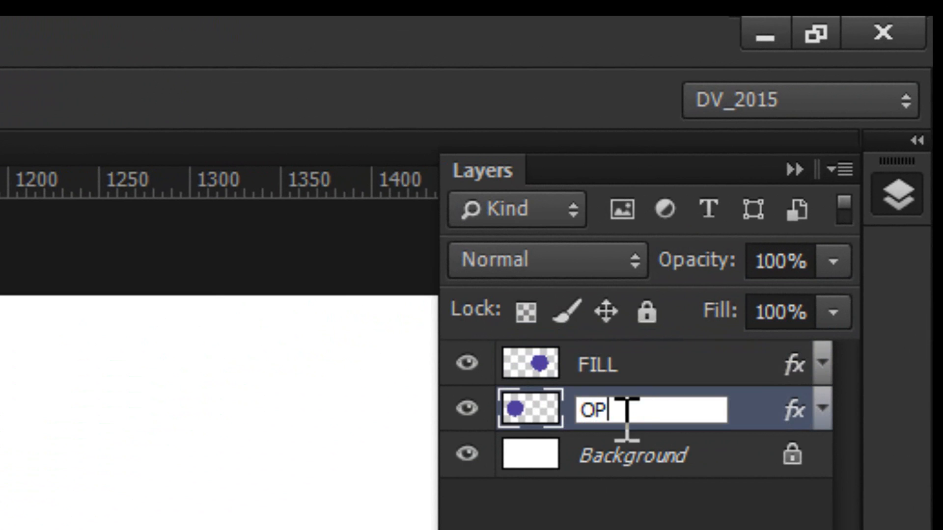
{"action": "key", "text": "Return"}
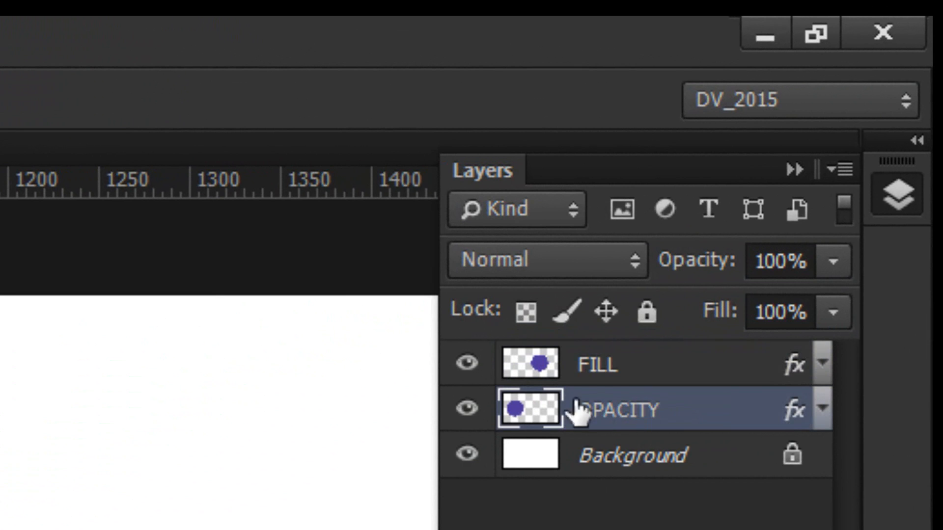
Set the FILL layer's fill to 0% and hide the Background layer
{"action": "left_click", "coordinate": [595, 378]}
{"action": "left_click", "coordinate": [793, 309]}
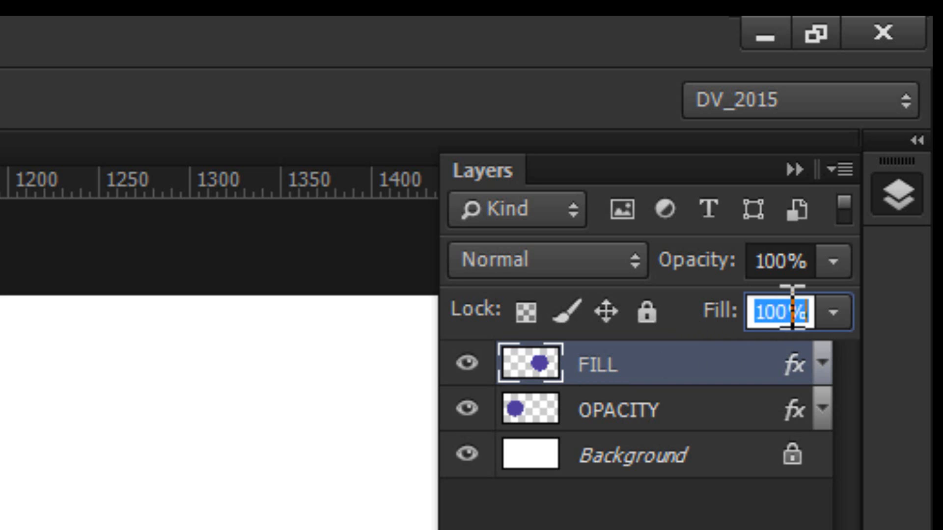
{"action": "type", "text": "0"}
{"action": "key", "text": "Return"}
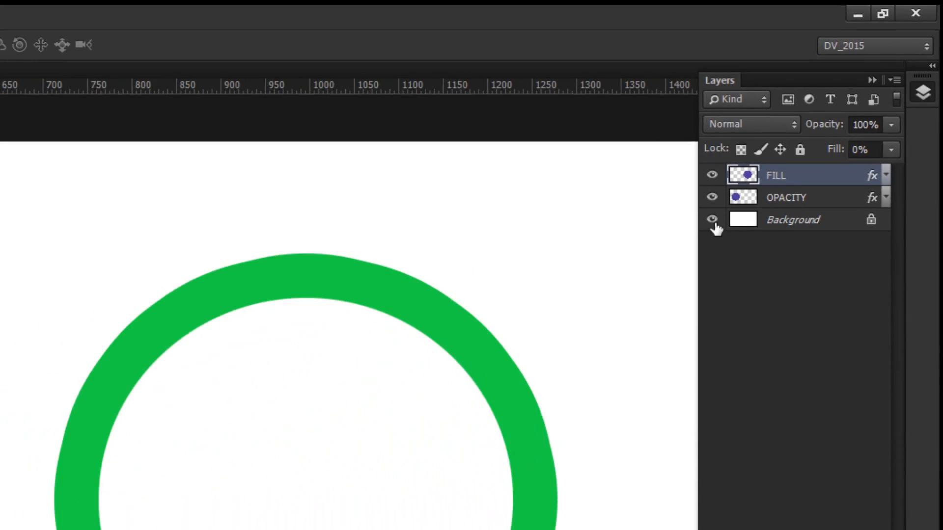
{"action": "left_click", "coordinate": [712, 220]}
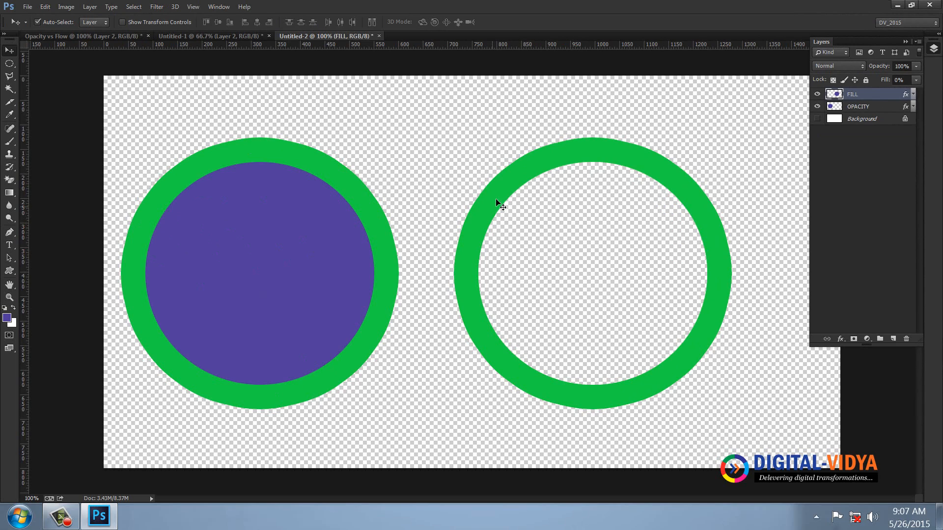
Set the OPACITY layer's opacity to 0%
{"action": "left_click", "coordinate": [858, 106]}
{"action": "left_click", "coordinate": [904, 67]}
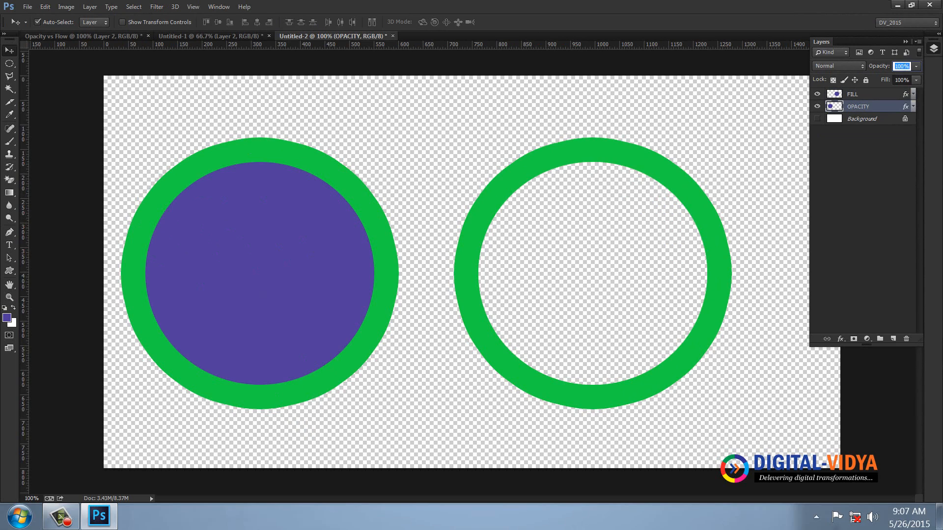
{"action": "type", "text": "0"}
{"action": "key", "text": "Return"}
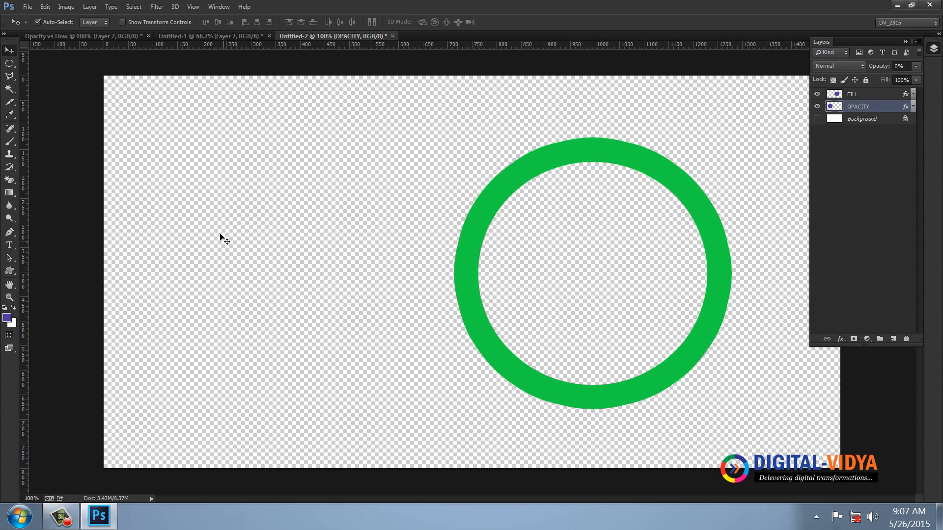